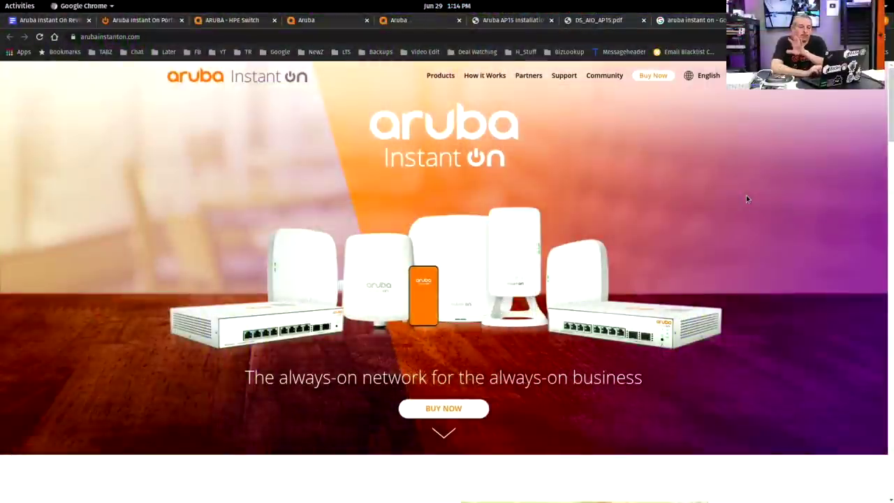
# Step: Scroll the home page past the hero banner to the new 1930 Switch Series introduction
pyautogui.scroll(-1, 746, 199)
pyautogui.scroll(1, 746, 199)
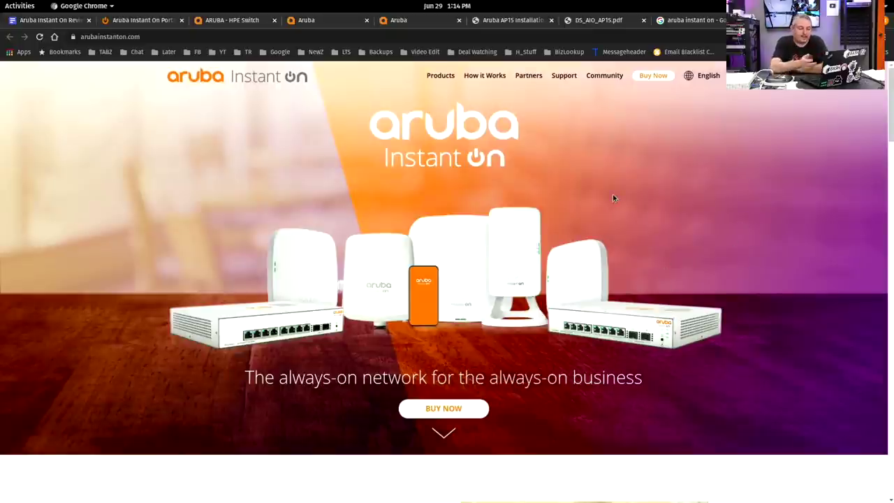
pyautogui.scroll(-4, 612, 198)
pyautogui.scroll(-5, 613, 199)
pyautogui.scroll(3, 613, 199)
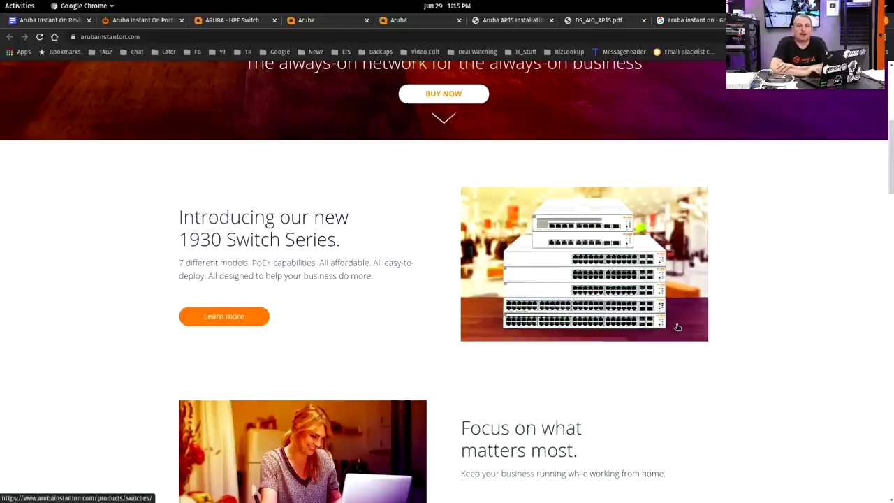
# Step: Scroll past the Wi-Fi setup video and Smart Mesh sections to the orange product showcase
pyautogui.scroll(-5, 812, 347)
pyautogui.scroll(-2, 812, 346)
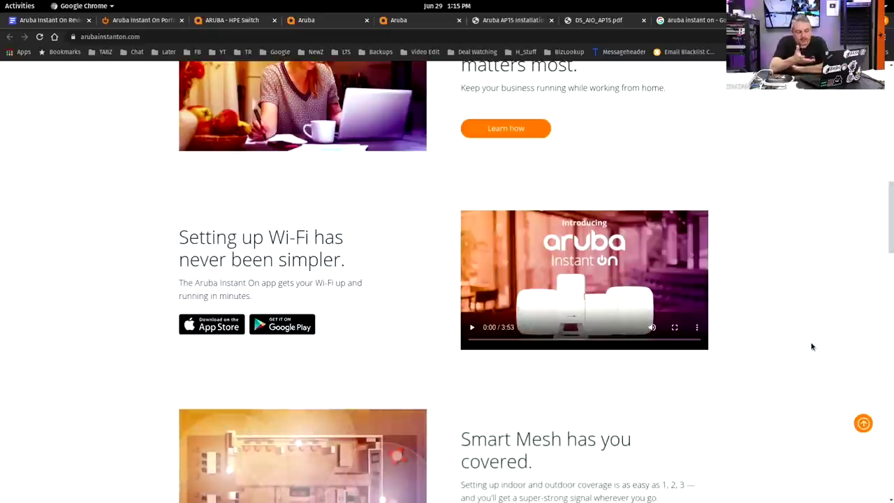
pyautogui.scroll(-1, 812, 346)
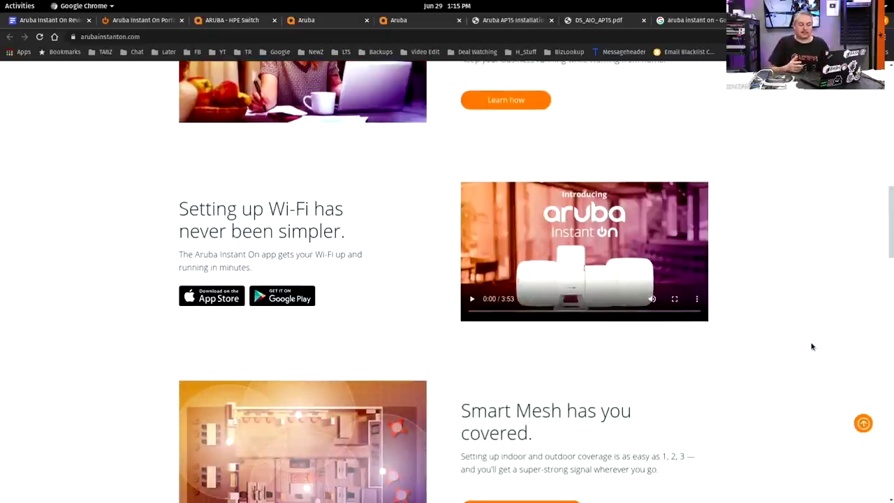
pyautogui.scroll(-5, 812, 347)
# Step: Scroll below the access point and switch images to the three feature headings and customer testimonial
pyautogui.scroll(-2, 812, 346)
pyautogui.scroll(-1, 811, 347)
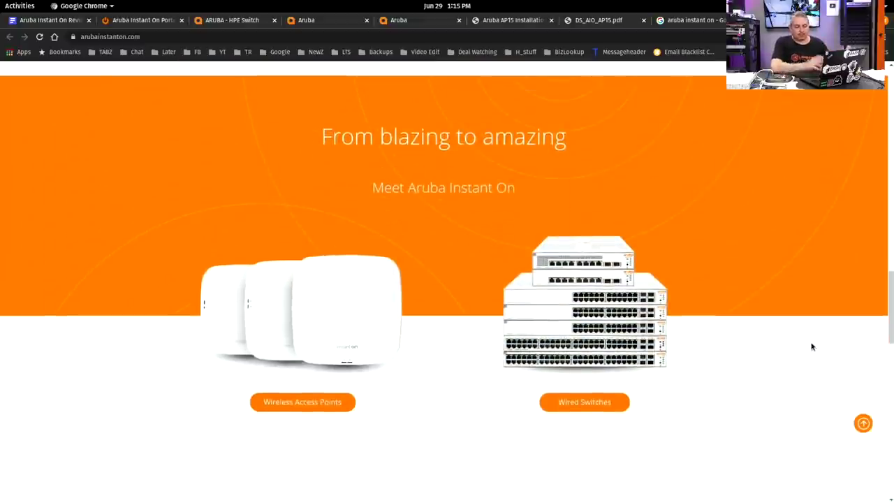
pyautogui.scroll(-1, 811, 347)
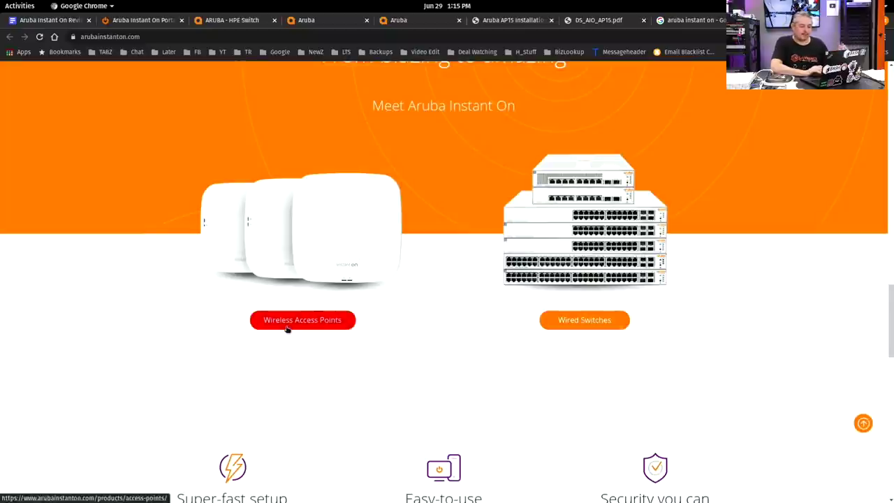
pyautogui.scroll(-1, 287, 329)
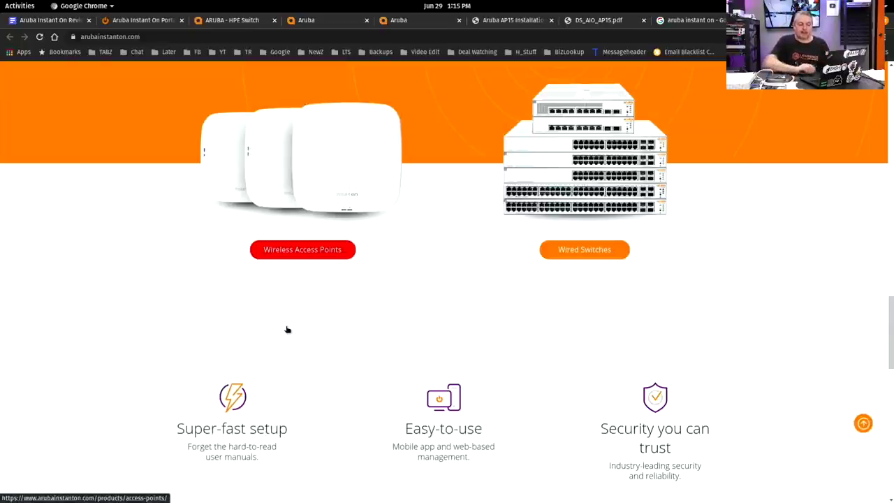
pyautogui.scroll(-2, 286, 329)
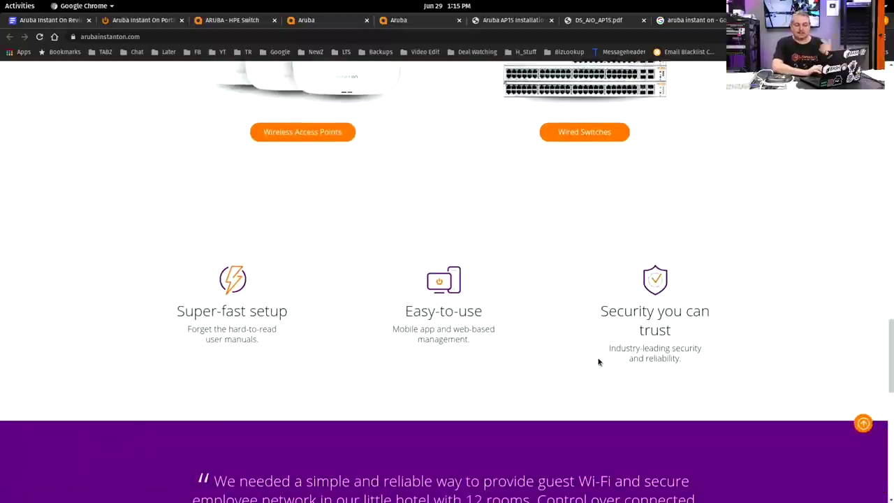
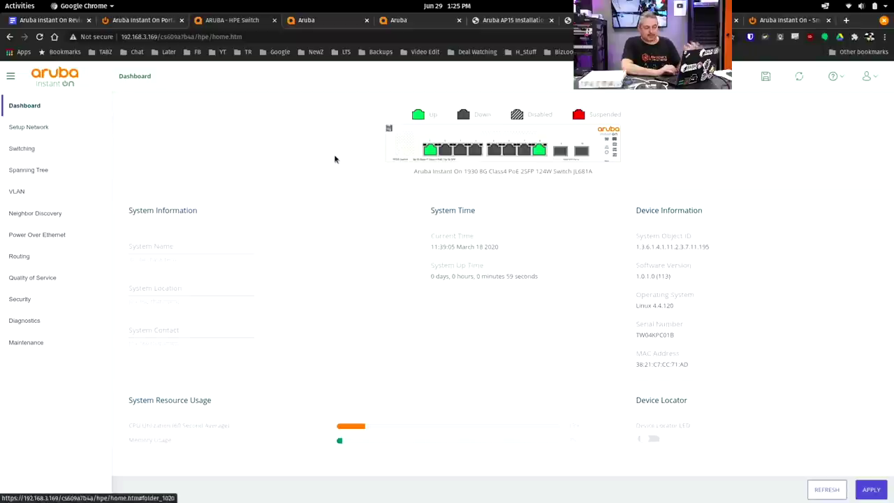
# Step: Switch the System Time source from manual to SNTP
pyautogui.click(47, 128)
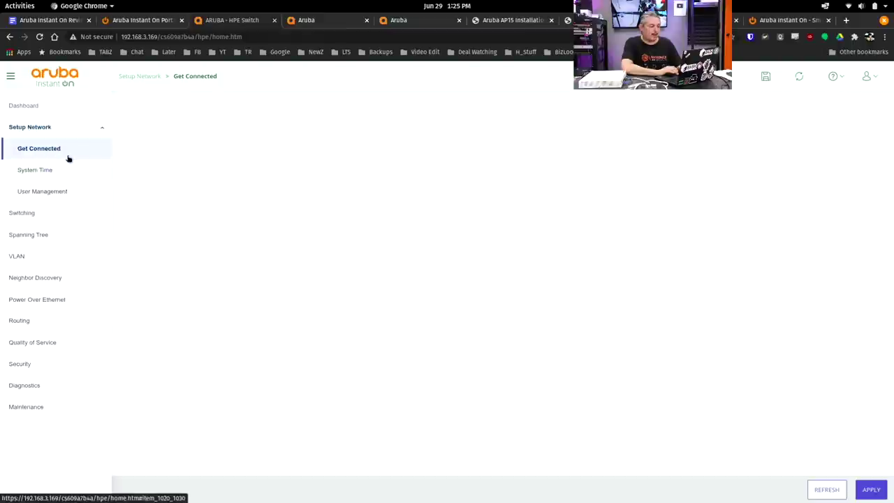
pyautogui.click(61, 176)
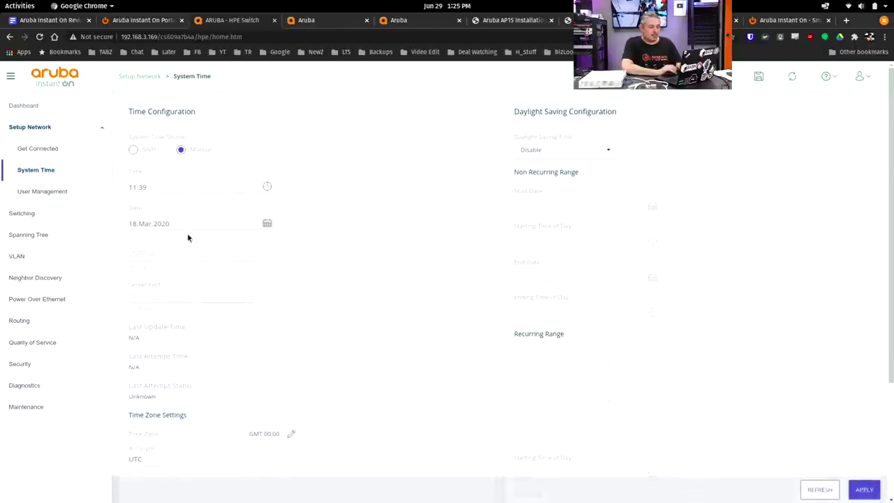
pyautogui.click(132, 150)
# Step: Enter time.google.com as SNTP server, then clear it after the IPv4 error
pyautogui.click(210, 259)
pyautogui.write('time.google')
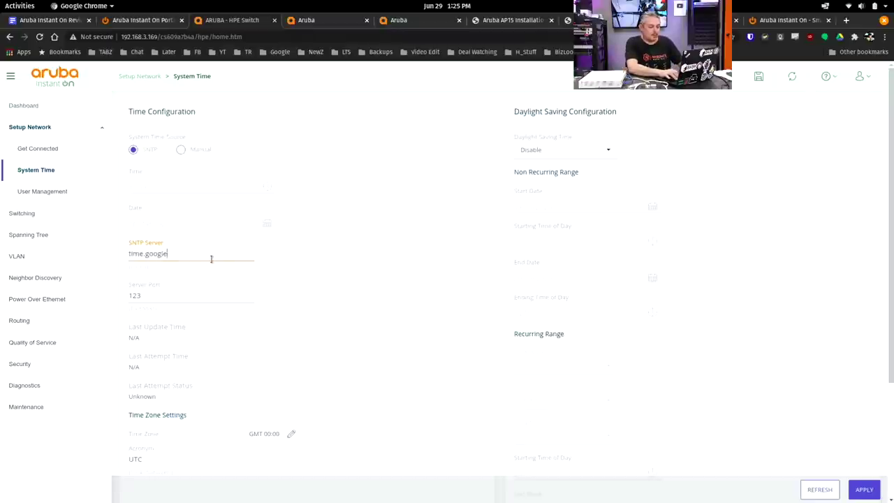
pyautogui.write('m')
pyautogui.press('Tab')
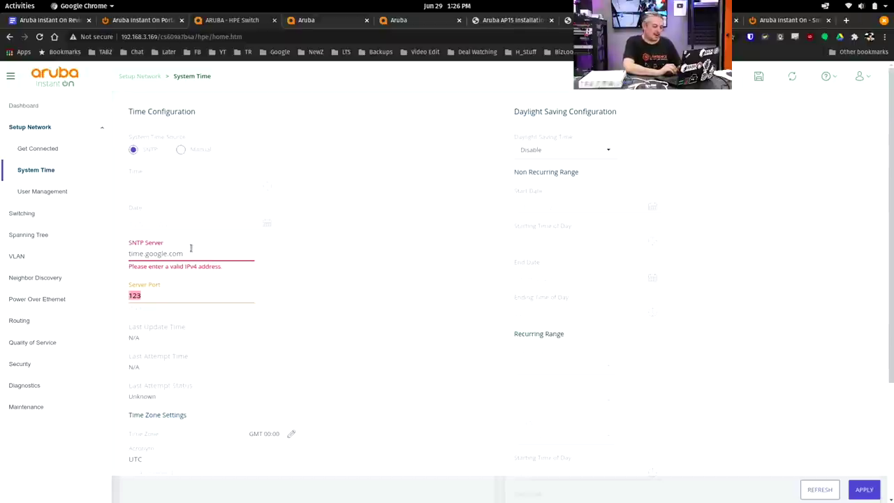
pyautogui.doubleClick(190, 248)
pyautogui.tripleClick(191, 248)
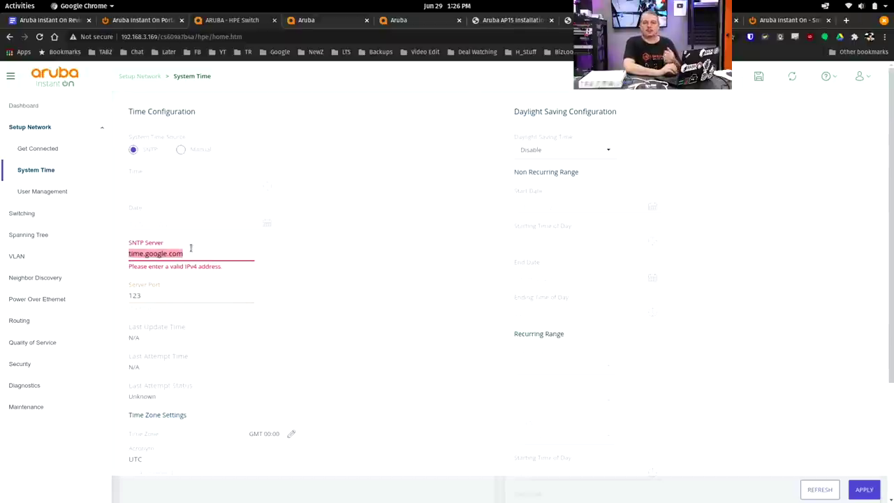
pyautogui.press('BackSpace')
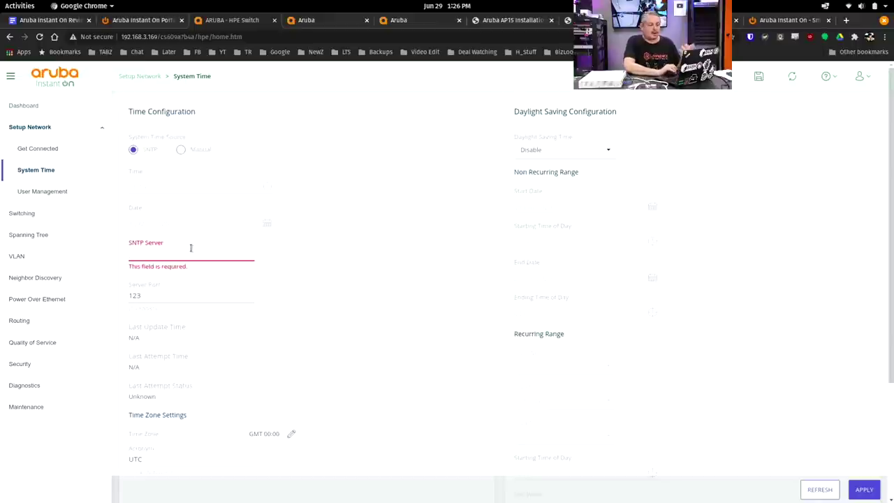
# Step: View the Get Connected page, then go back to the Dashboard
pyautogui.click(72, 152)
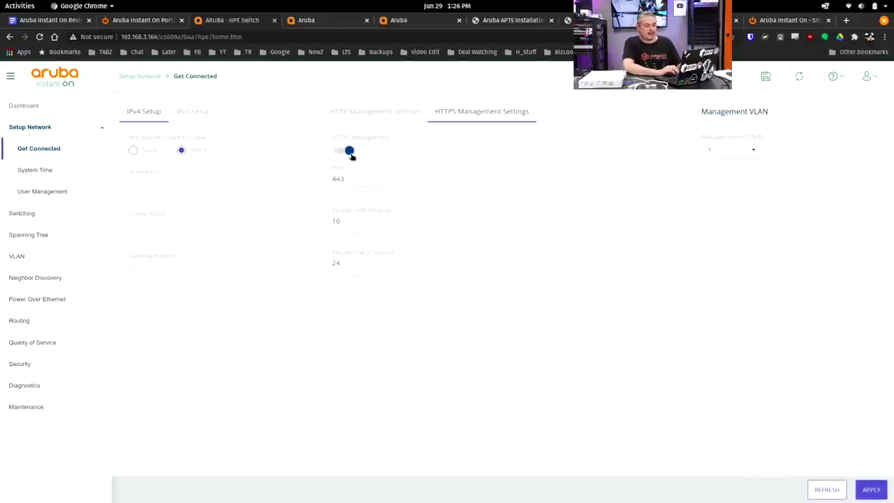
pyautogui.click(46, 107)
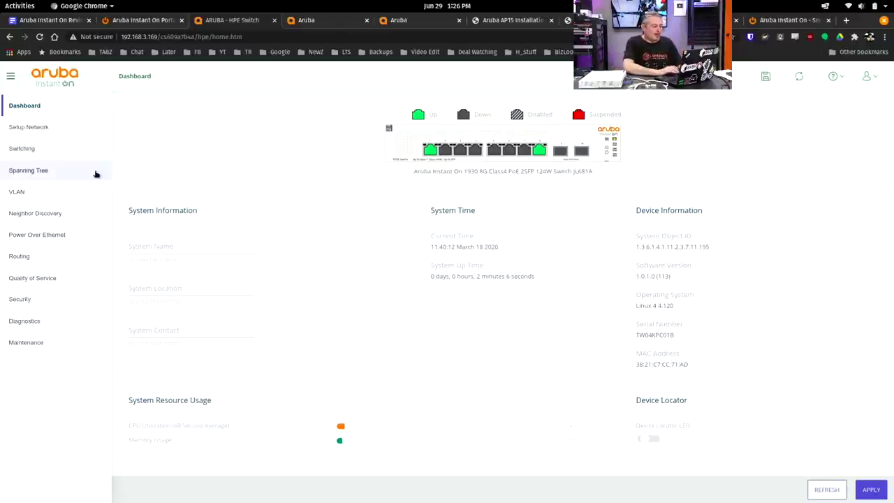
# Step: Review the Port Configuration, Port Mirroring, Spanning Tree and Voice VLAN Configuration pages
pyautogui.click(33, 149)
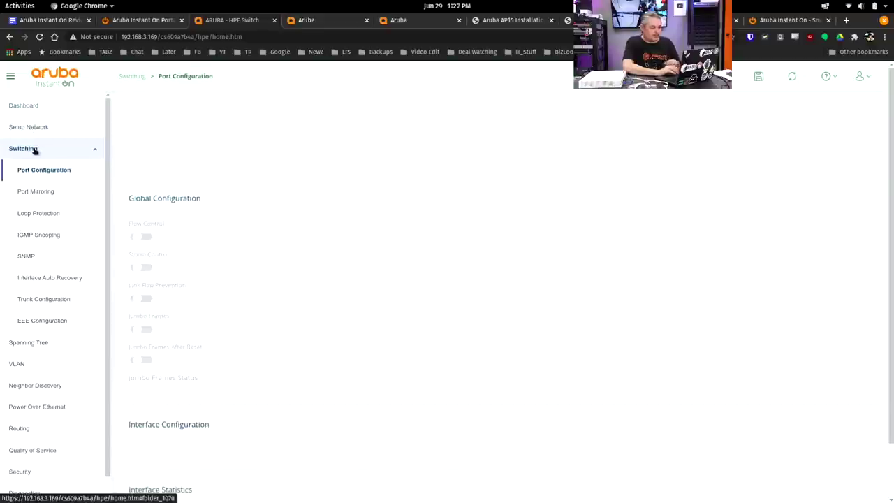
pyautogui.click(59, 193)
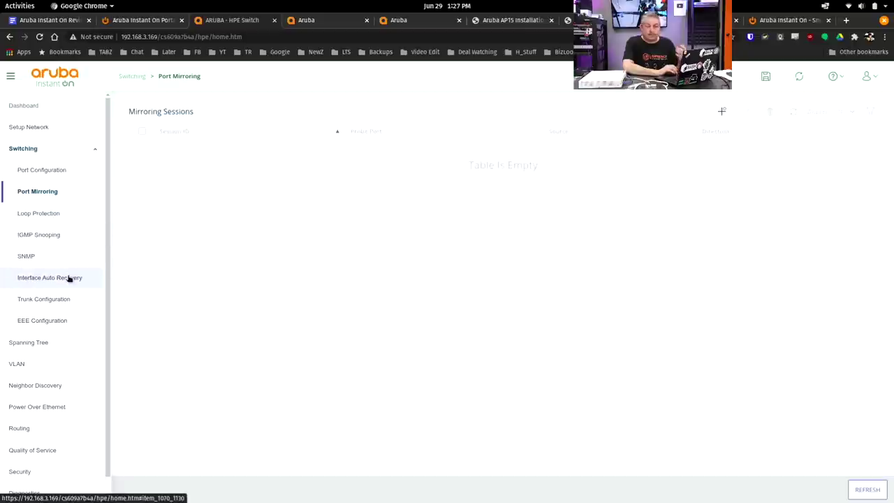
pyautogui.scroll(-1, 68, 279)
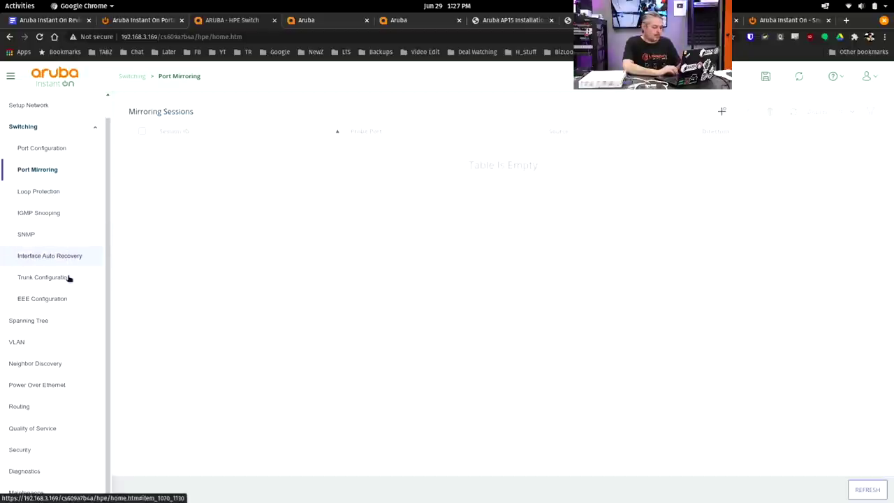
pyautogui.click(51, 326)
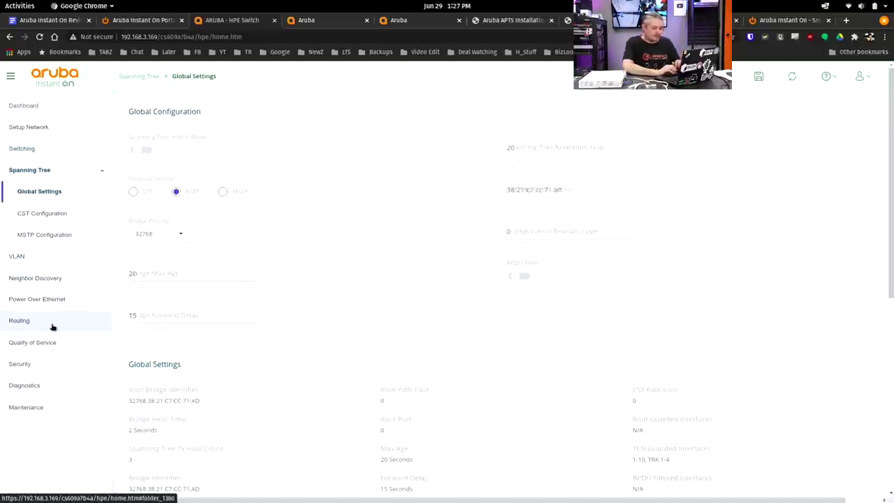
pyautogui.click(53, 259)
pyautogui.click(68, 242)
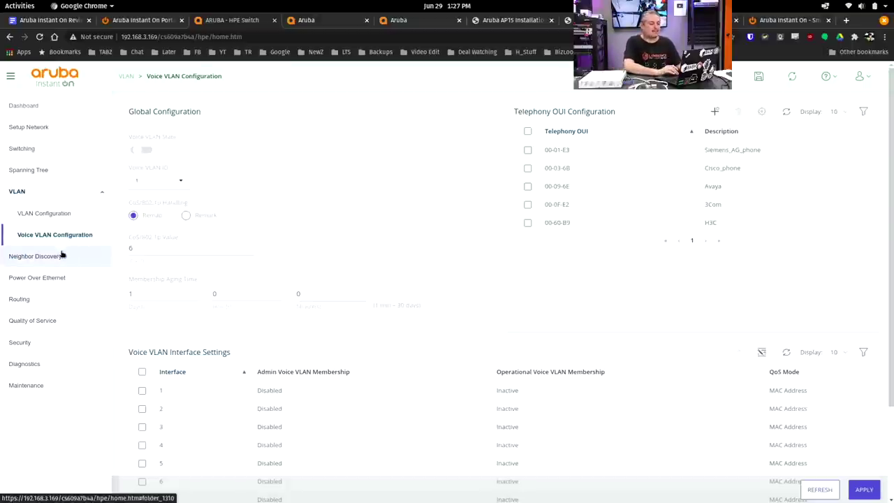
# Step: Review the LLDP, PoE port and schedule, Routing and Access Control Lists pages
pyautogui.click(61, 257)
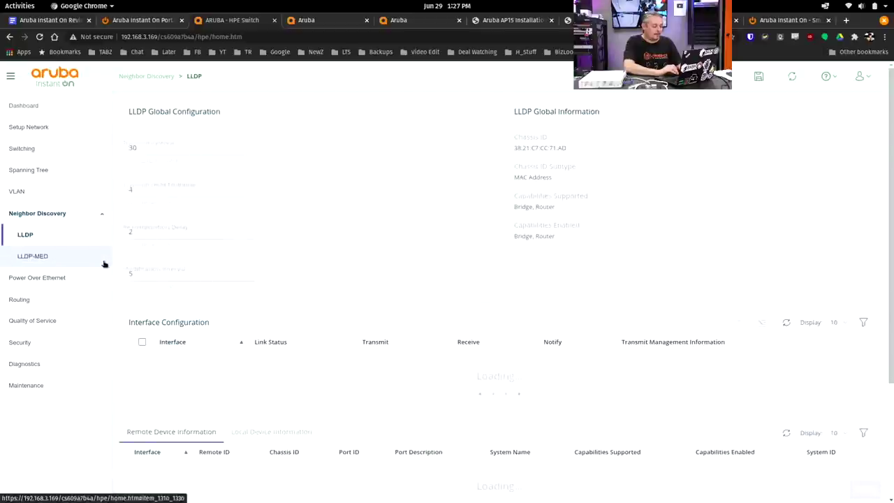
pyautogui.click(79, 277)
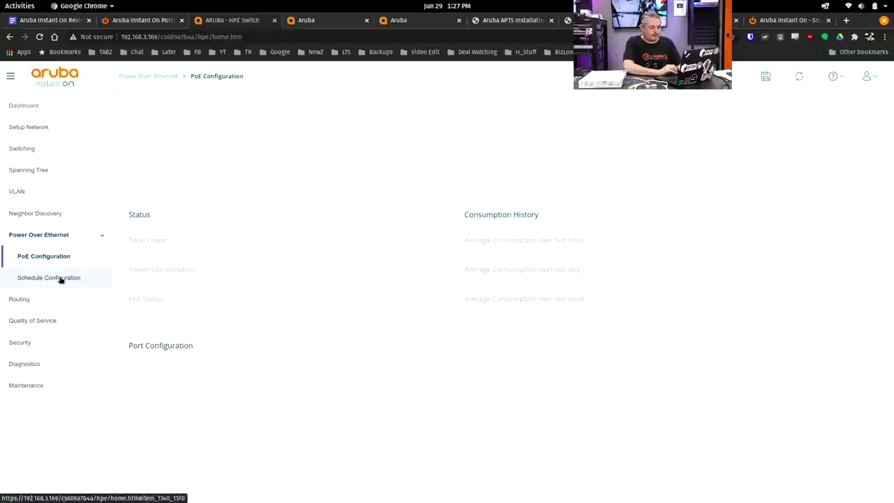
pyautogui.click(61, 279)
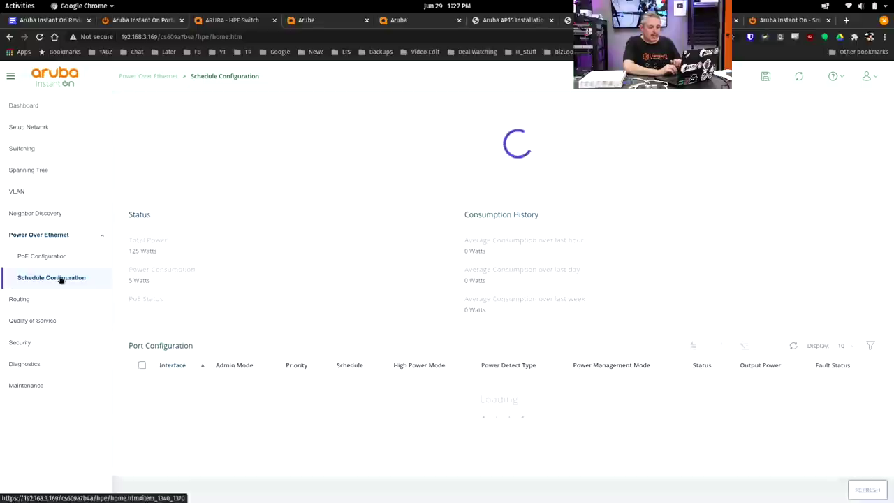
pyautogui.click(45, 257)
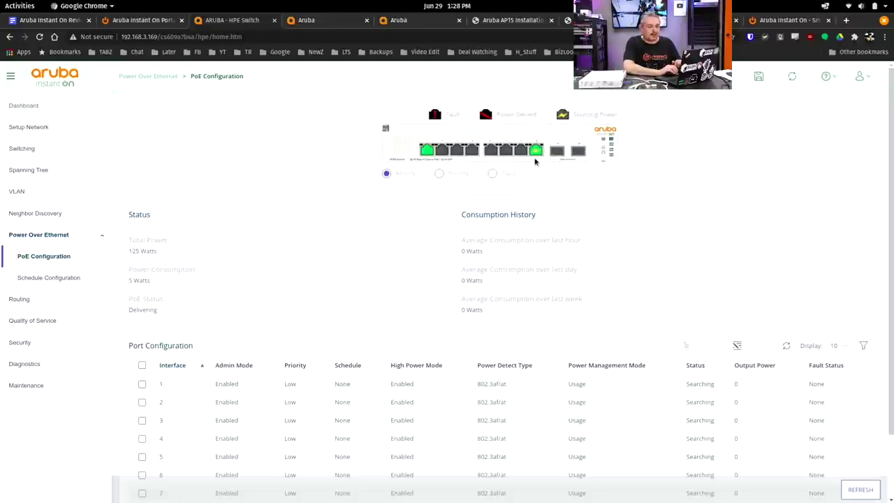
pyautogui.moveTo(535, 151)
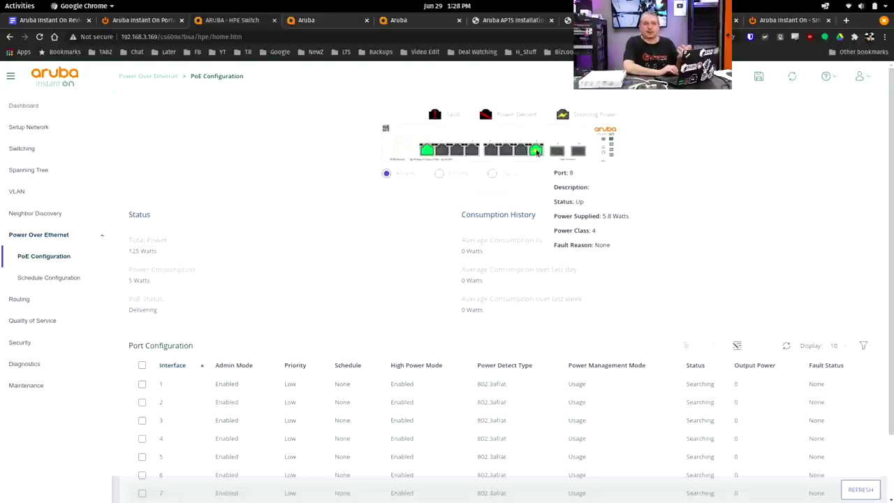
pyautogui.scroll(-2, 552, 290)
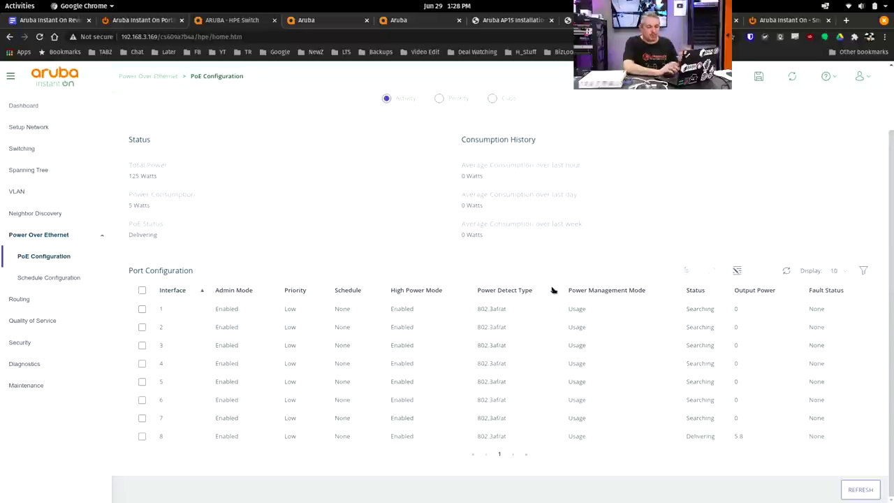
pyautogui.click(42, 296)
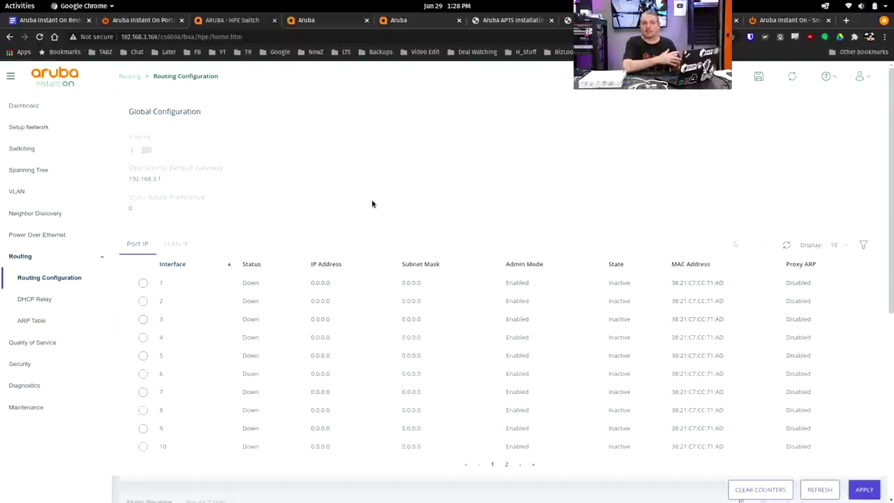
pyautogui.click(50, 343)
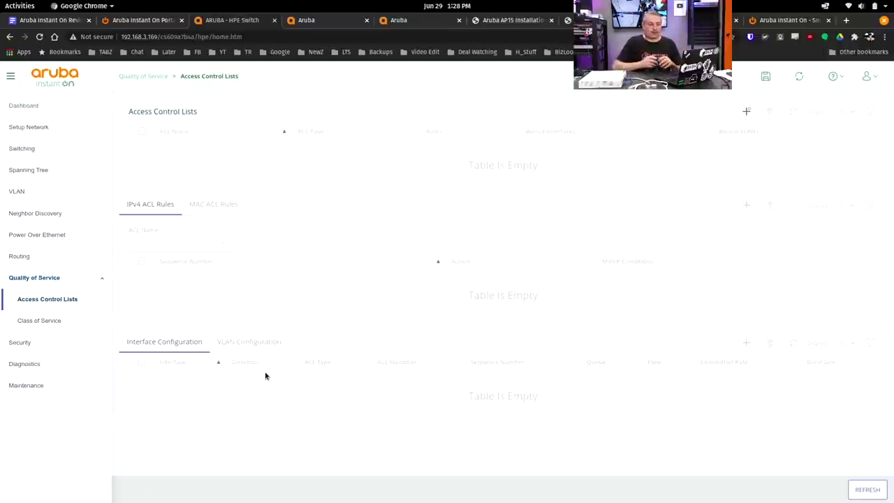
# Step: Page through the diagnostics log entries up to the third page
pyautogui.click(50, 345)
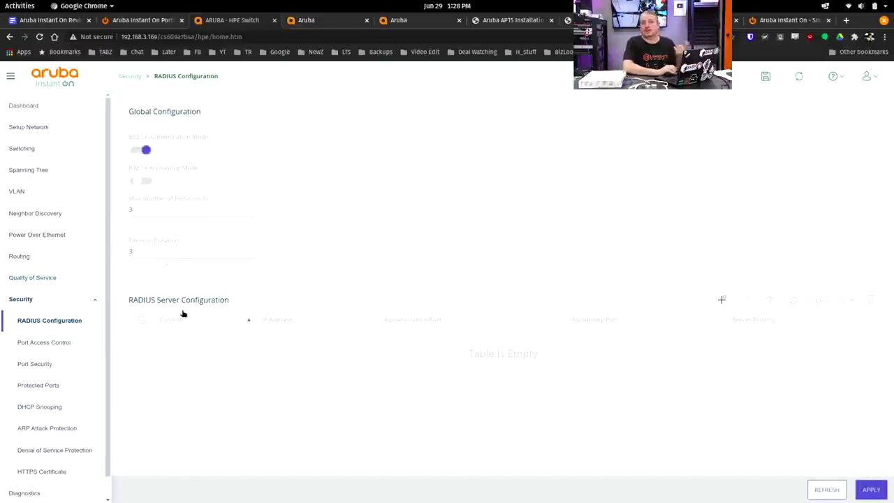
pyautogui.scroll(-1, 55, 405)
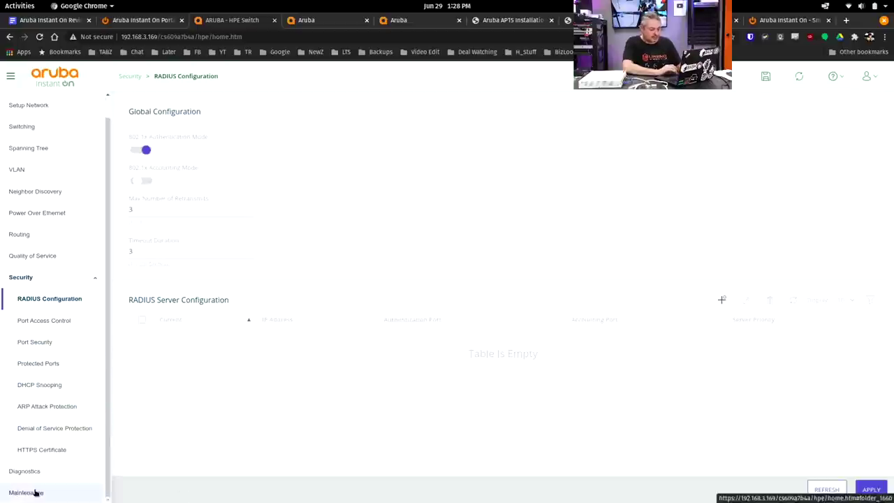
pyautogui.click(46, 472)
pyautogui.scroll(-2, 438, 202)
pyautogui.scroll(2, 509, 325)
pyautogui.scroll(-2, 509, 326)
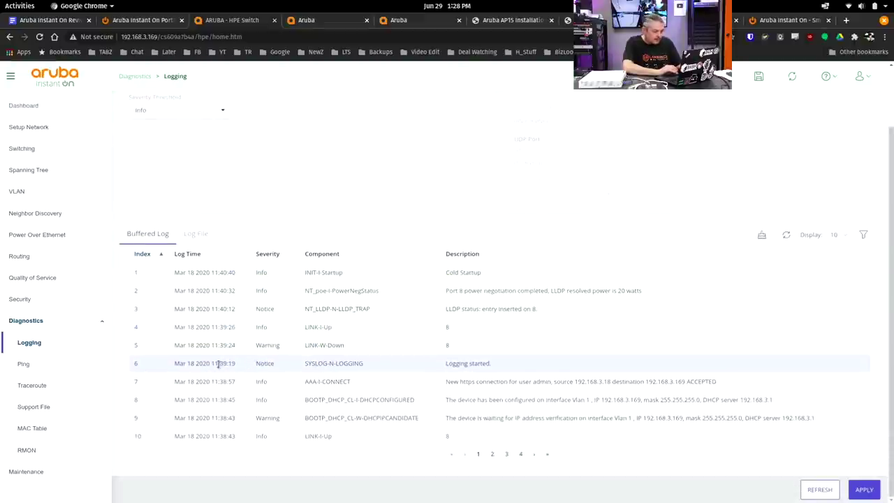
pyautogui.scroll(1, 431, 301)
pyautogui.scroll(-1, 431, 302)
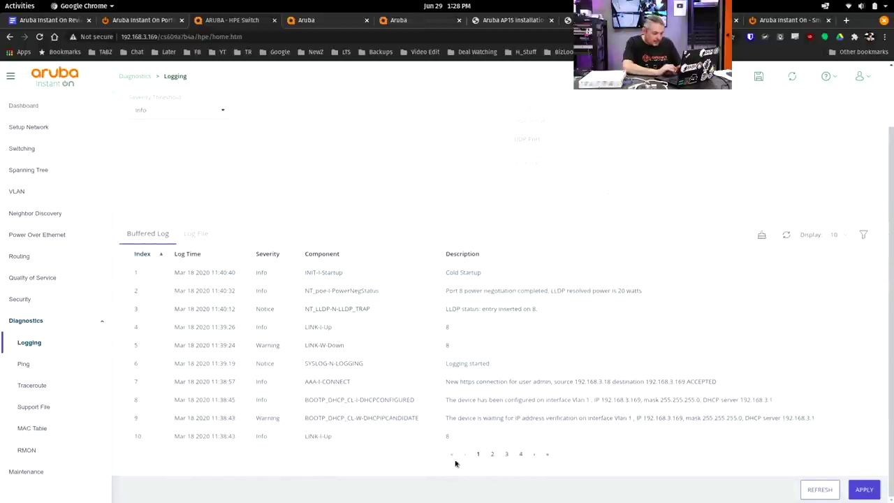
pyautogui.click(493, 455)
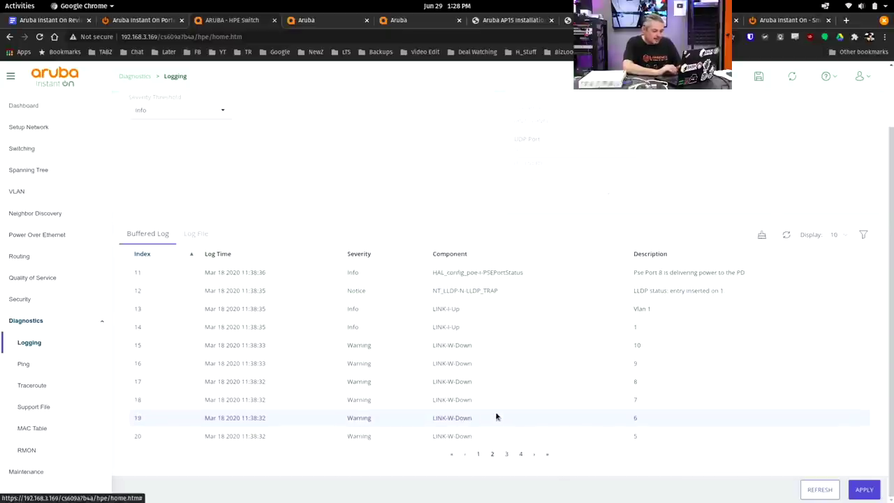
pyautogui.click(508, 458)
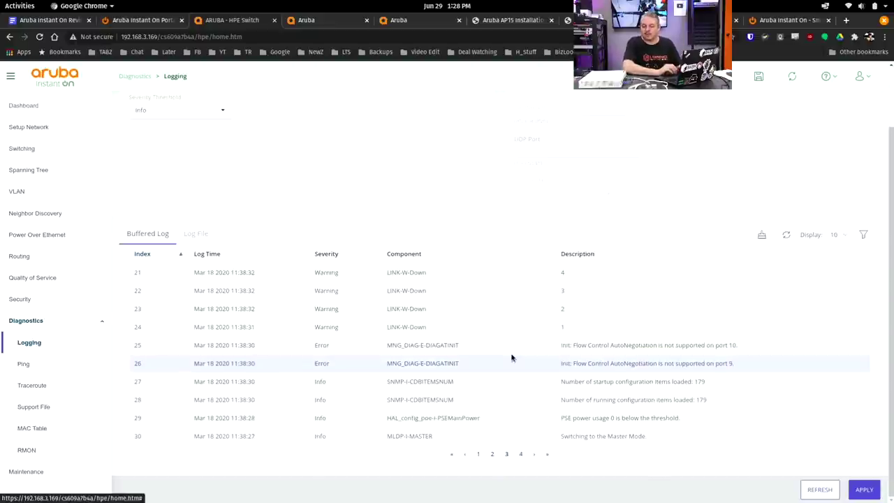
# Step: Step through the Ping, Traceroute and Support File diagnostics pages
pyautogui.click(63, 371)
pyautogui.click(60, 388)
pyautogui.click(57, 405)
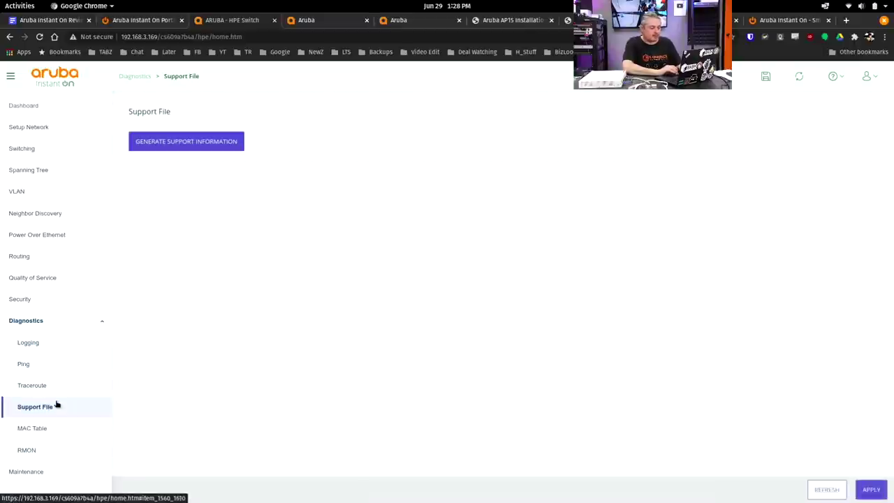
# Step: Check the backup file types under Backup and Update Files, then view the Reset page
pyautogui.click(39, 471)
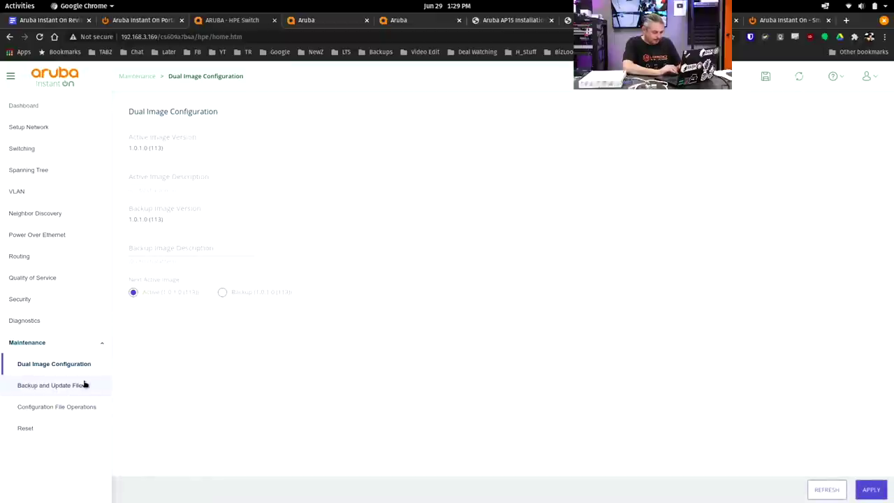
pyautogui.click(83, 385)
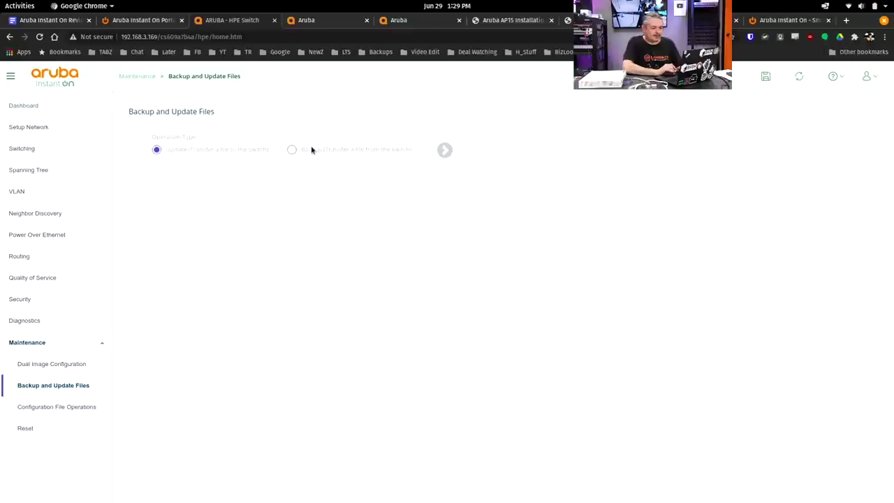
pyautogui.click(310, 152)
pyautogui.click(445, 150)
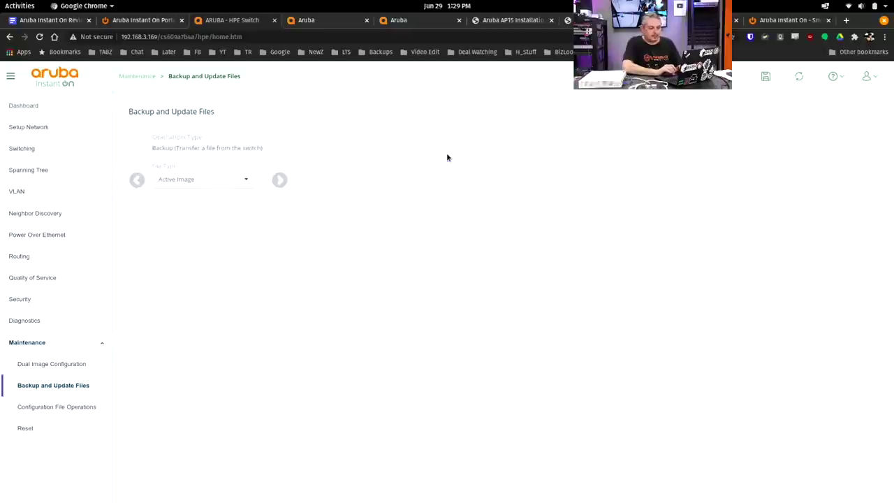
pyautogui.click(214, 184)
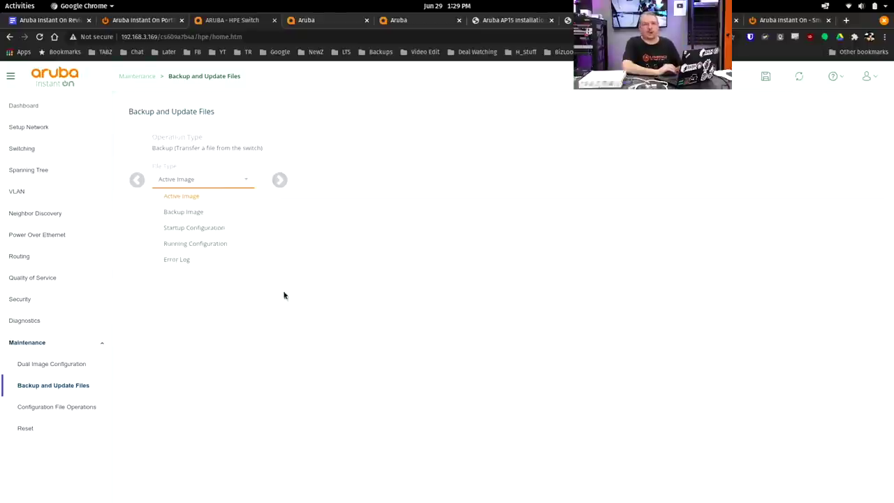
pyautogui.click(309, 340)
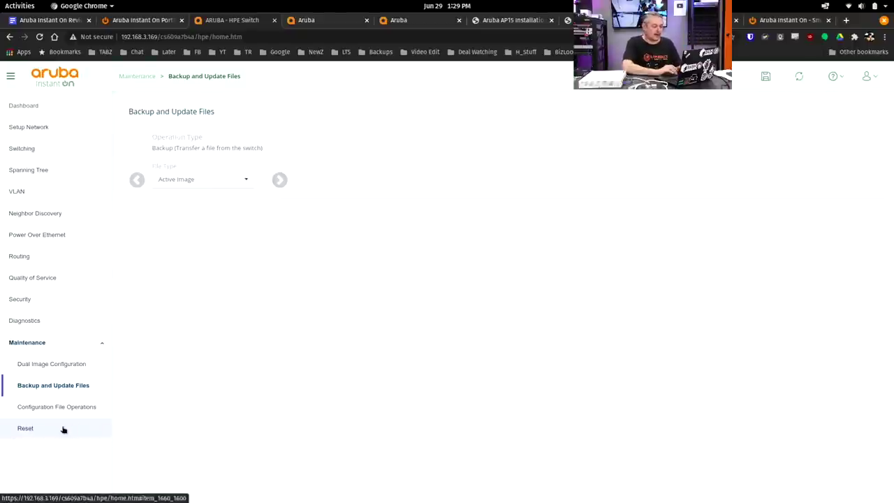
pyautogui.click(62, 429)
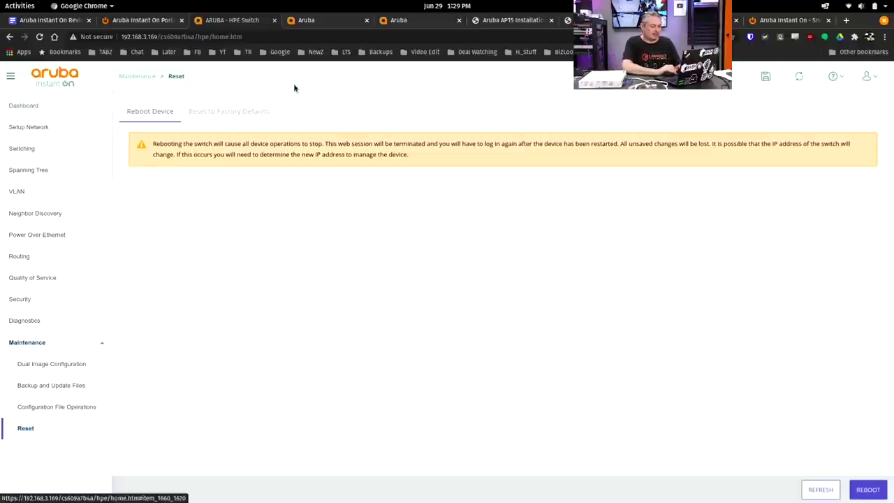
# Step: Reset the switch to factory defaults and confirm the reboot
pyautogui.click(230, 111)
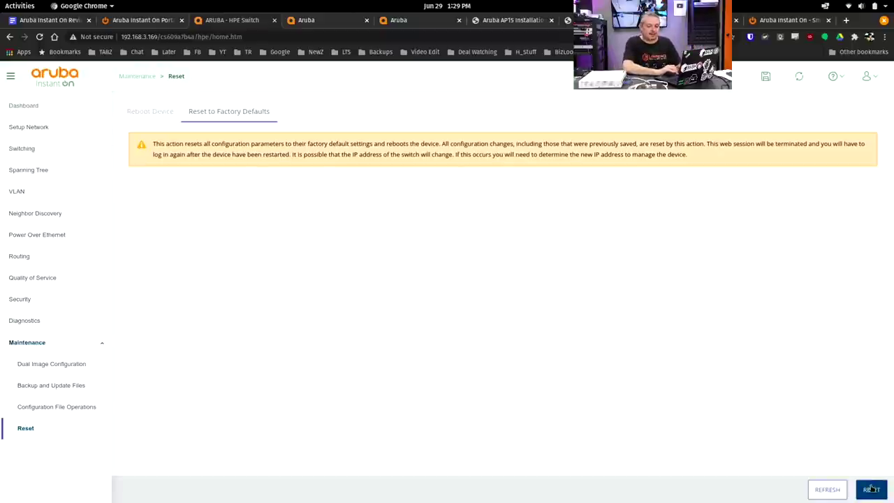
pyautogui.click(873, 489)
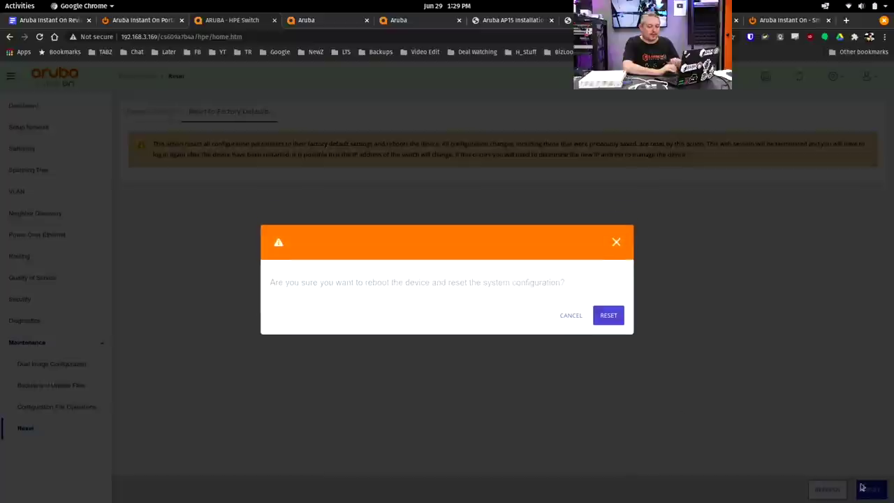
pyautogui.click(609, 319)
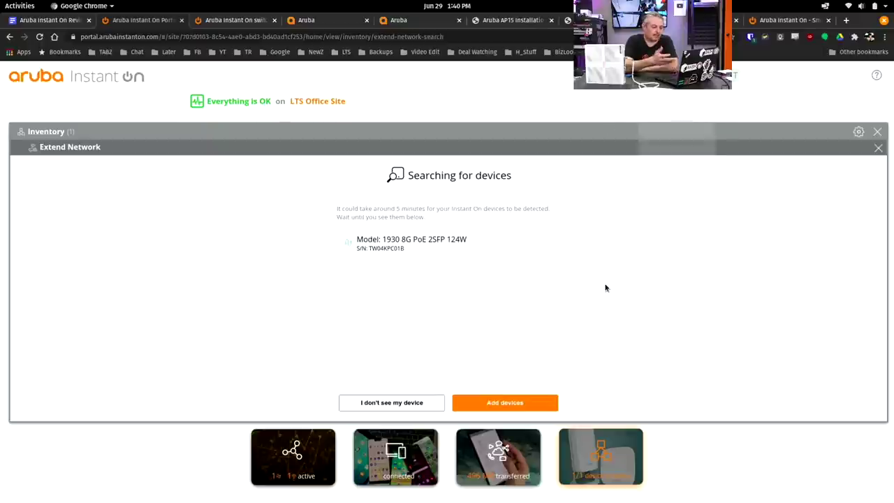
# Step: Add the discovered 1930 8G PoE switch and finish back to Inventory
pyautogui.click(494, 408)
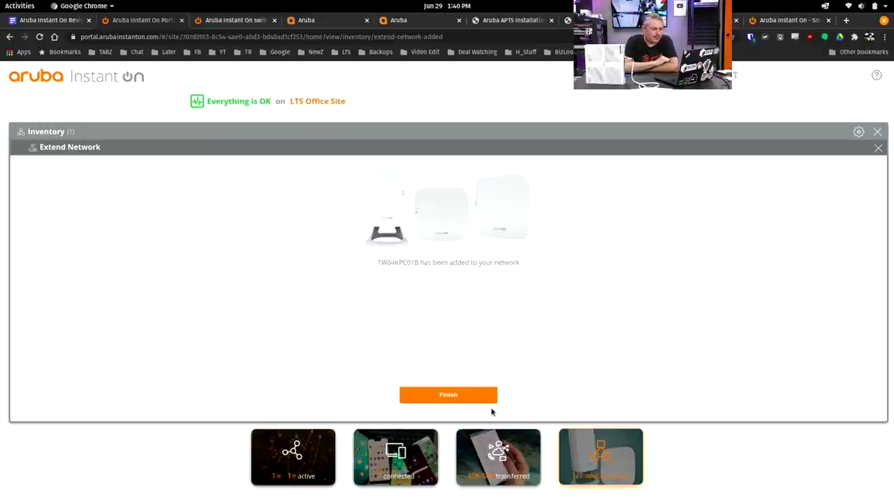
pyautogui.click(468, 396)
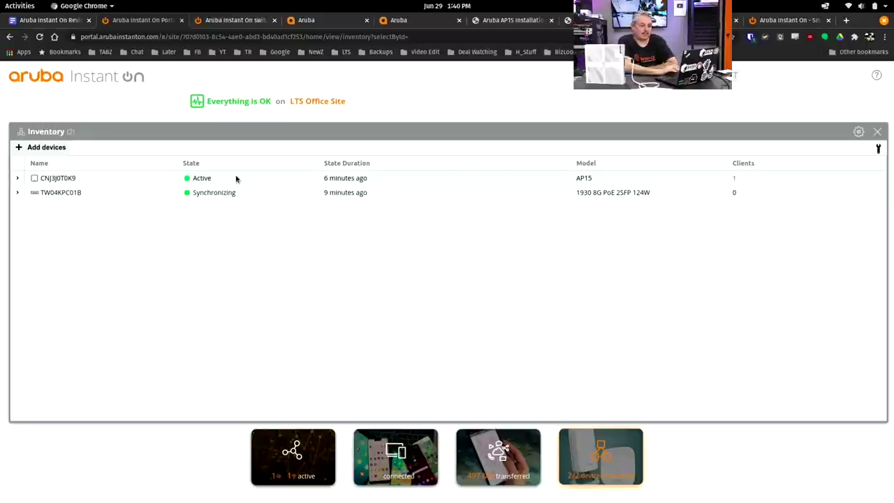
# Step: Open the Networks list, inspect the LTS Office Site row, and open the site selector
pyautogui.click(878, 132)
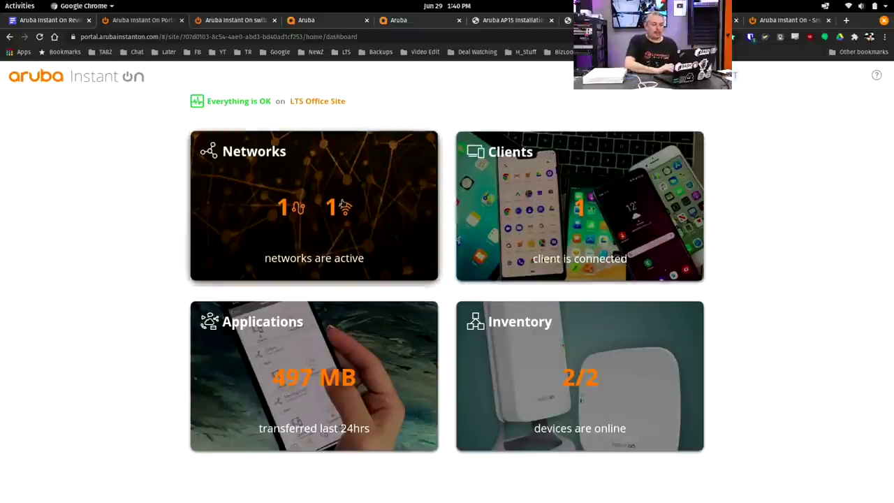
pyautogui.click(336, 203)
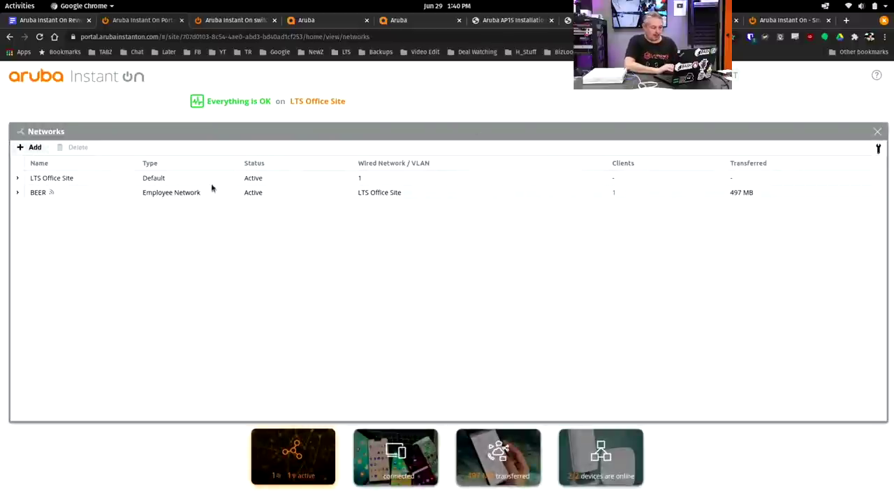
pyautogui.click(18, 179)
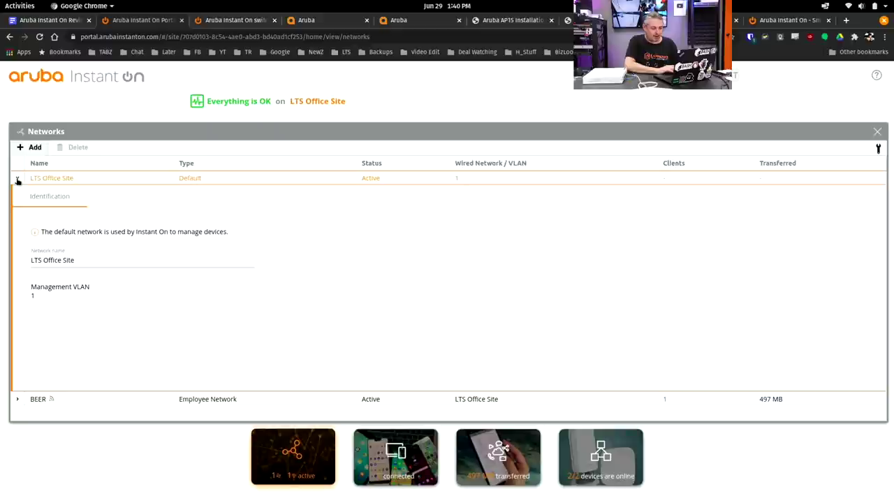
pyautogui.click(18, 179)
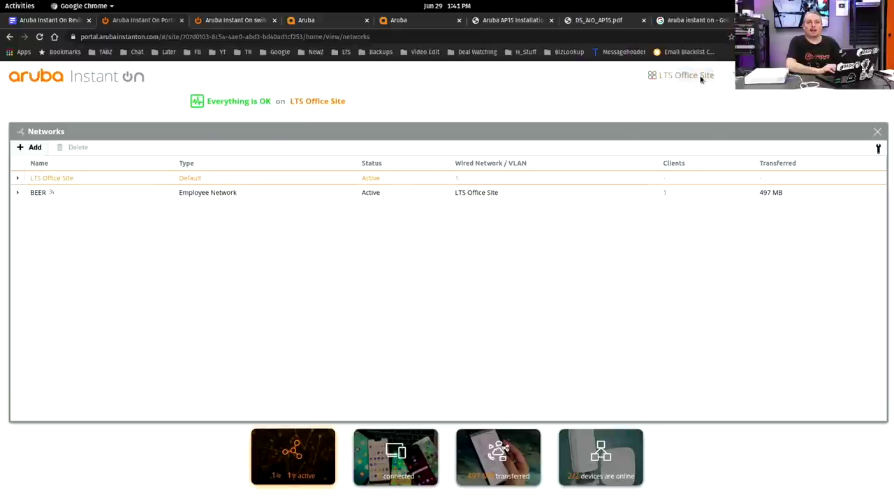
pyautogui.click(698, 75)
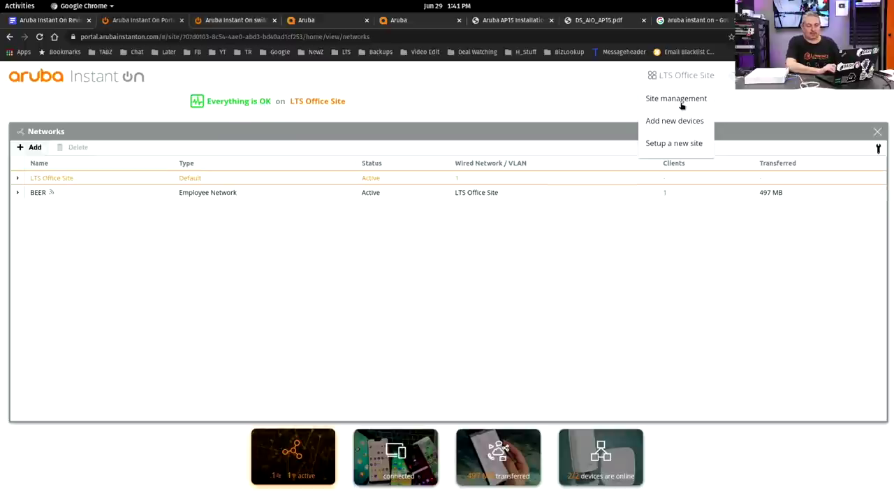
# Step: Browse Site management's Time zone, Guest portal and Software update pages, then return Home
pyautogui.click(676, 100)
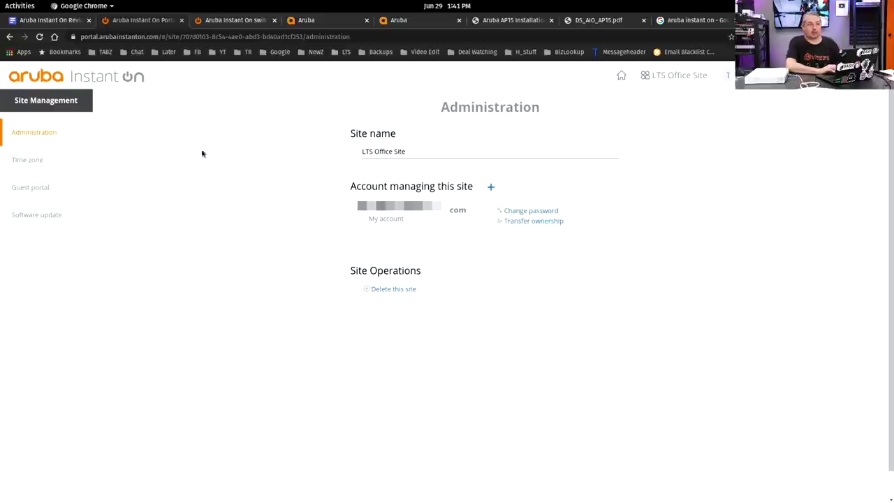
pyautogui.click(56, 161)
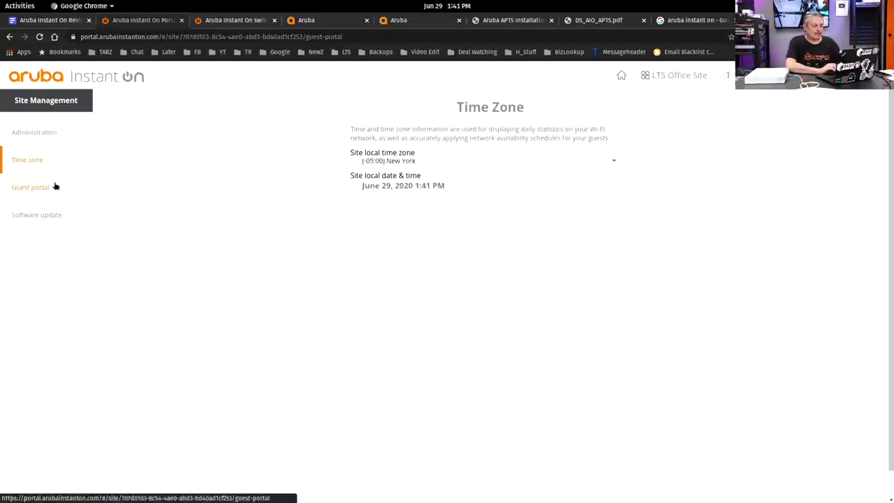
pyautogui.click(56, 186)
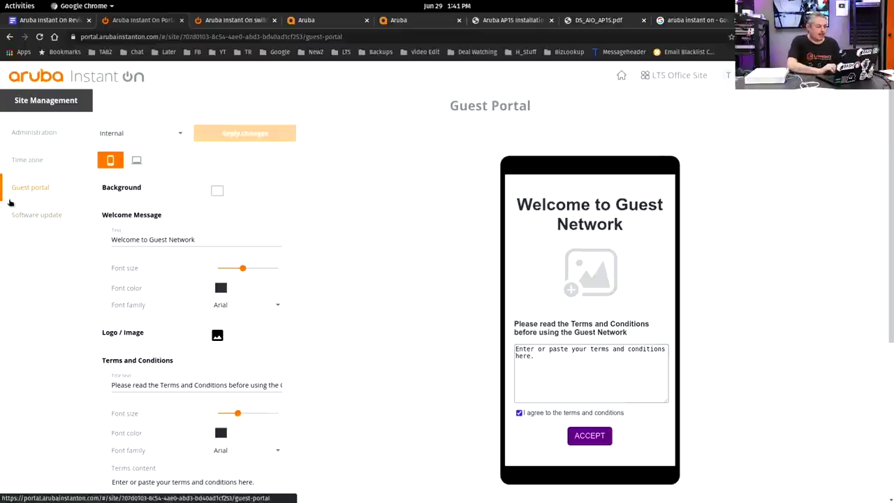
pyautogui.click(33, 214)
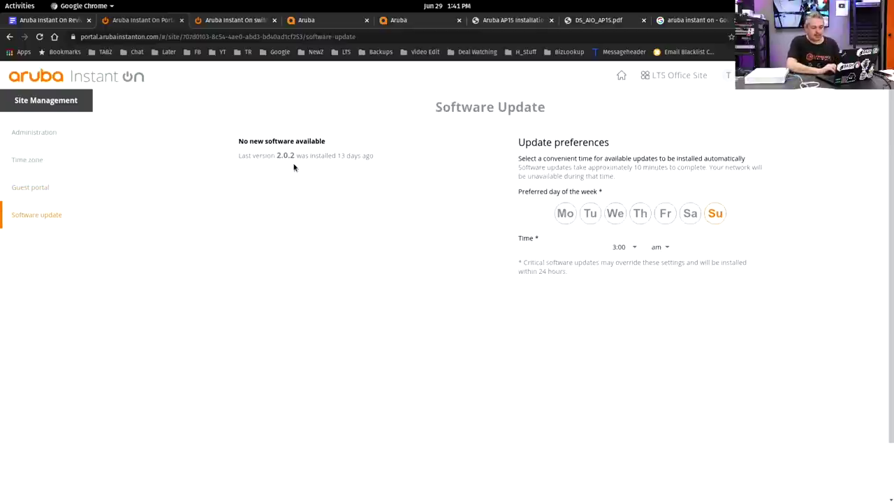
pyautogui.click(683, 78)
pyautogui.click(668, 98)
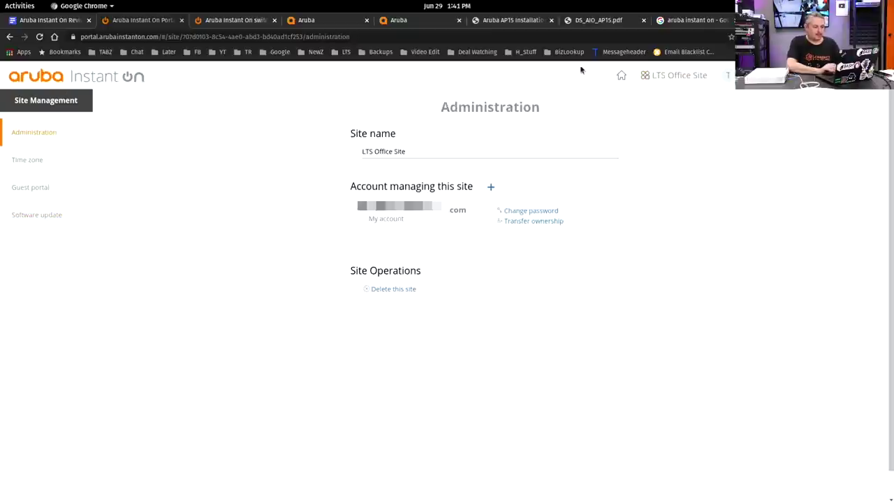
pyautogui.click(622, 77)
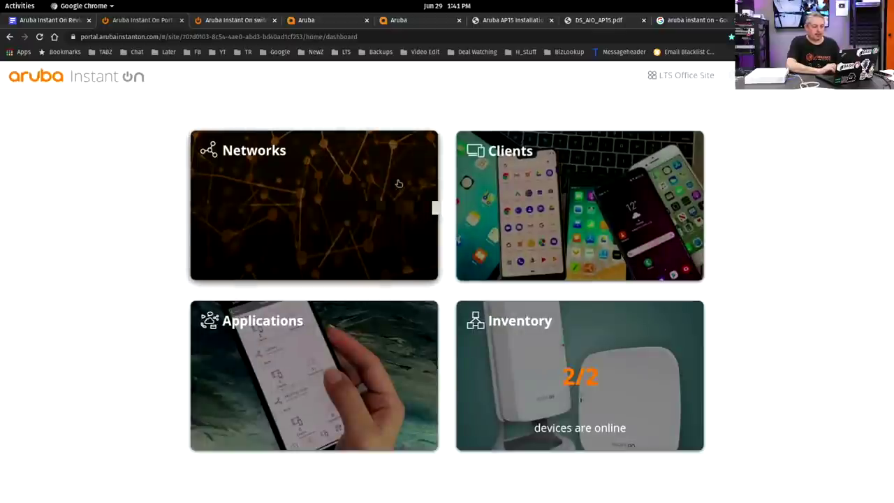
# Step: Expand LTS Office Site in Networks, then start a new network and switch it to Wireless
pyautogui.click(399, 183)
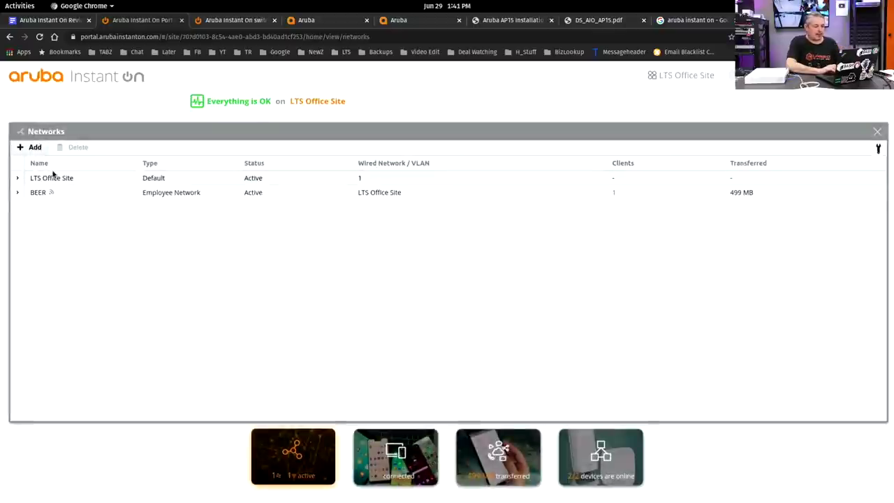
pyautogui.click(16, 179)
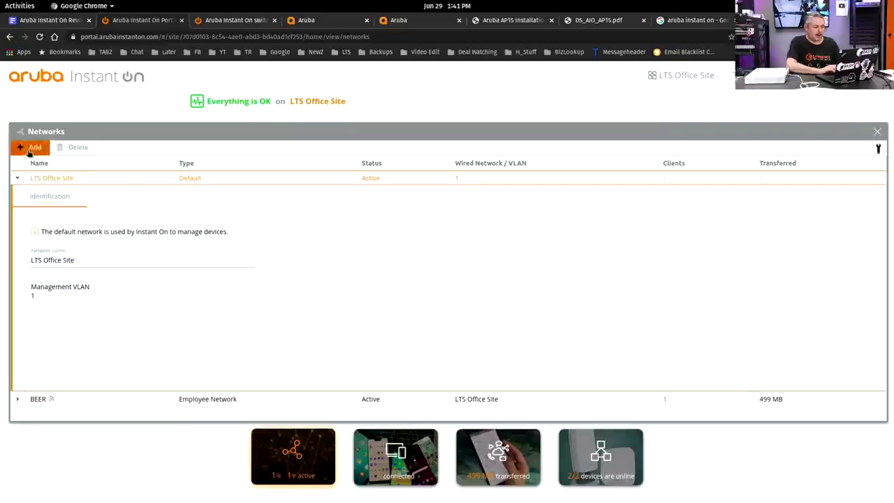
pyautogui.click(32, 148)
pyautogui.click(111, 282)
pyautogui.click(80, 318)
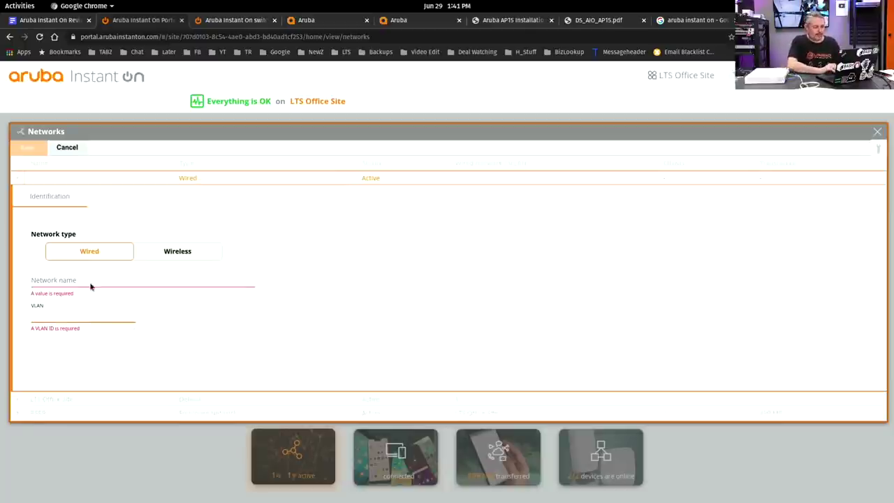
pyautogui.click(183, 251)
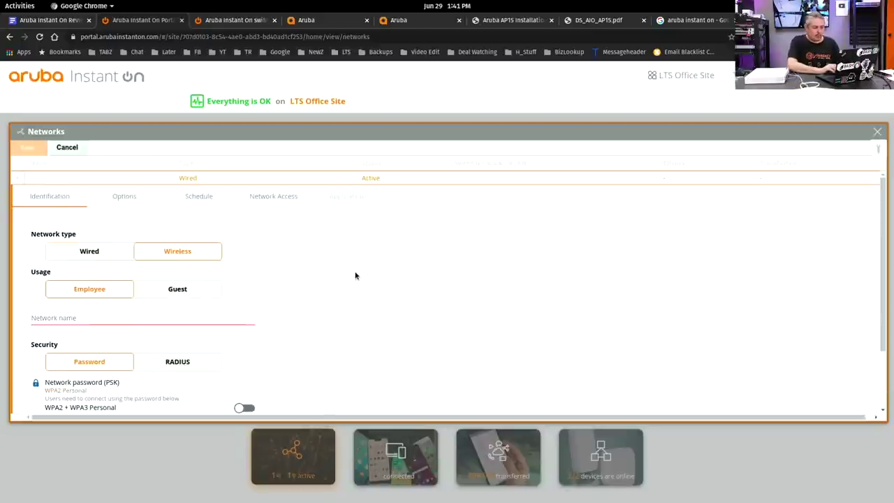
pyautogui.scroll(-1, 356, 273)
pyautogui.scroll(1, 356, 273)
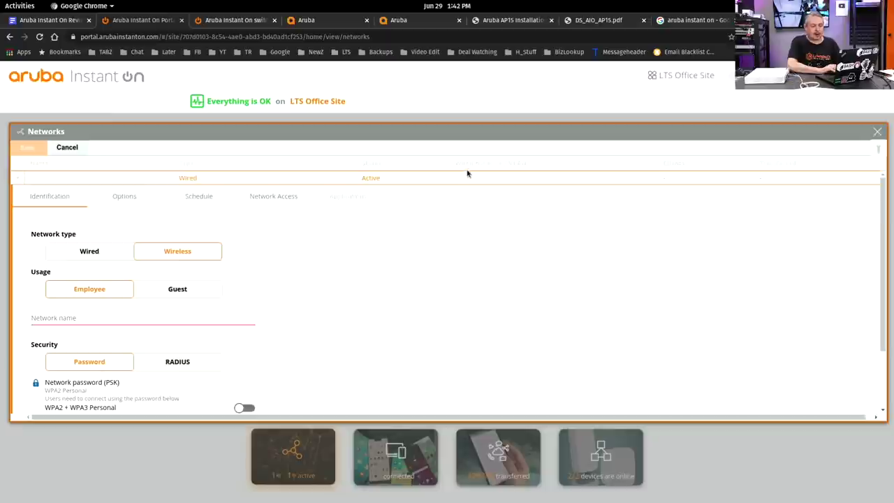
# Step: Discard the unfinished network and expand the BEER row in the Networks list
pyautogui.click(877, 132)
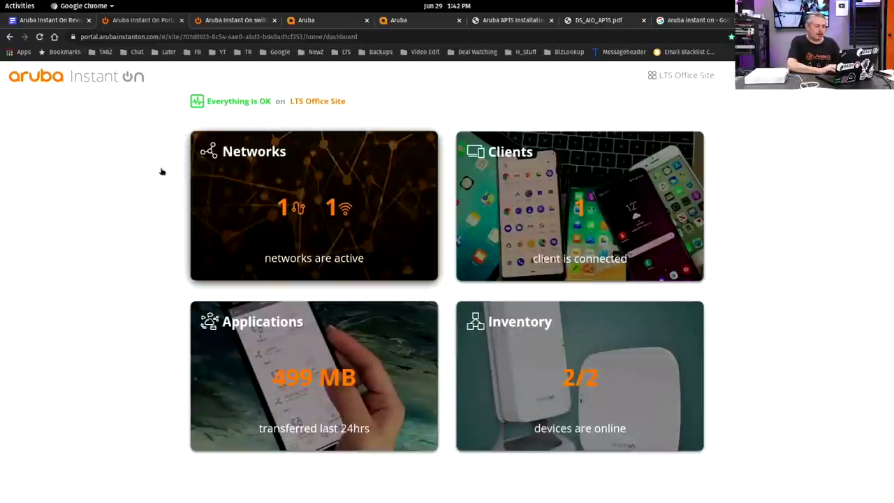
pyautogui.click(283, 223)
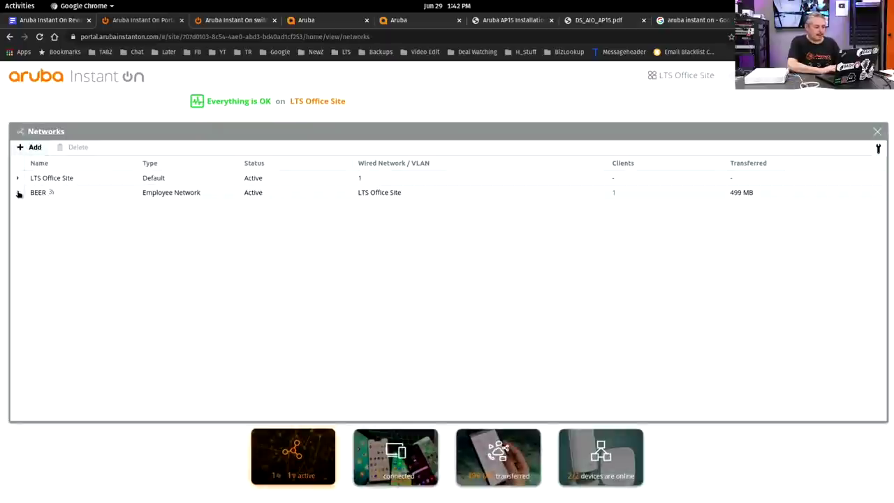
pyautogui.click(18, 192)
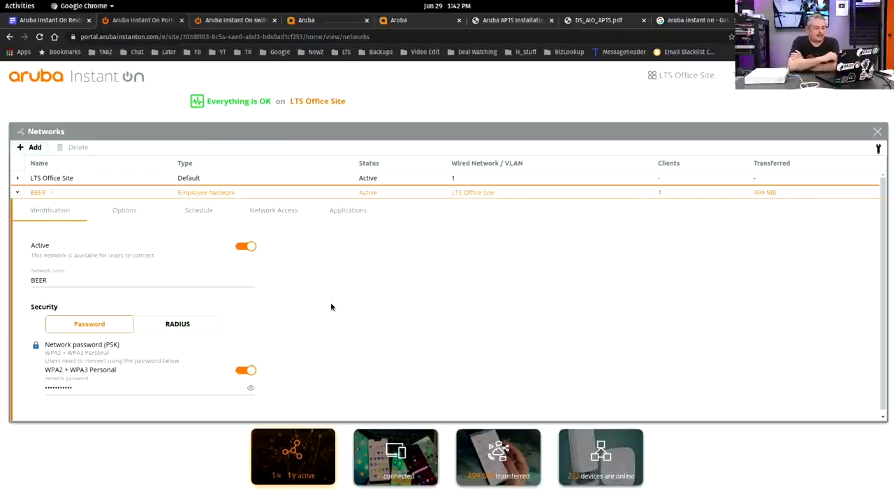
pyautogui.scroll(-1, 331, 307)
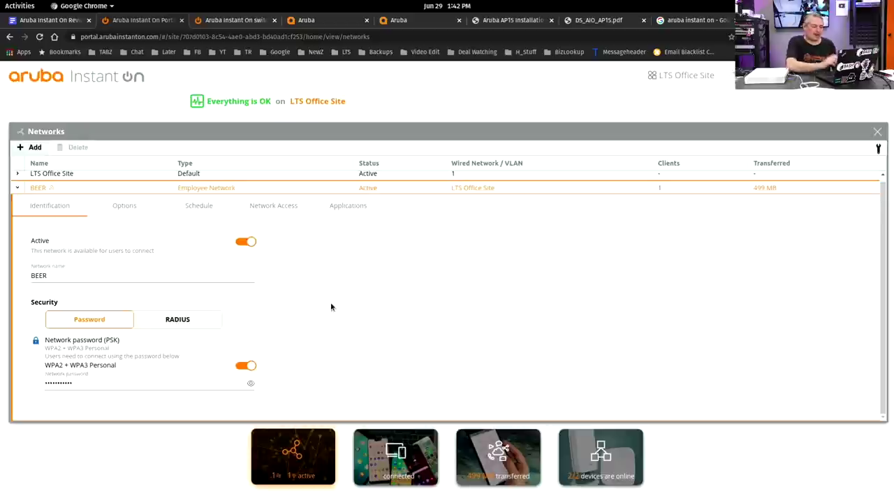
# Step: Show BEER's Applications tab and scroll through its 499 MB, 24-hour category usage
pyautogui.click(356, 206)
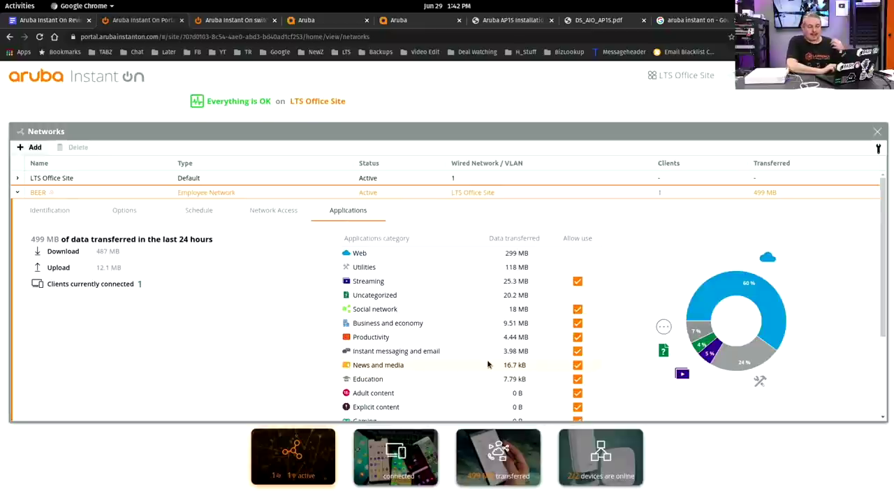
pyautogui.scroll(-3, 487, 364)
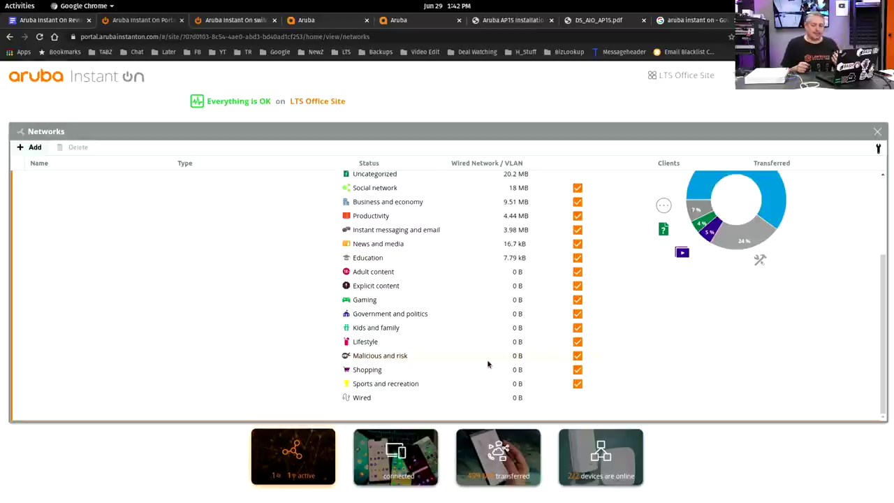
pyautogui.scroll(3, 487, 364)
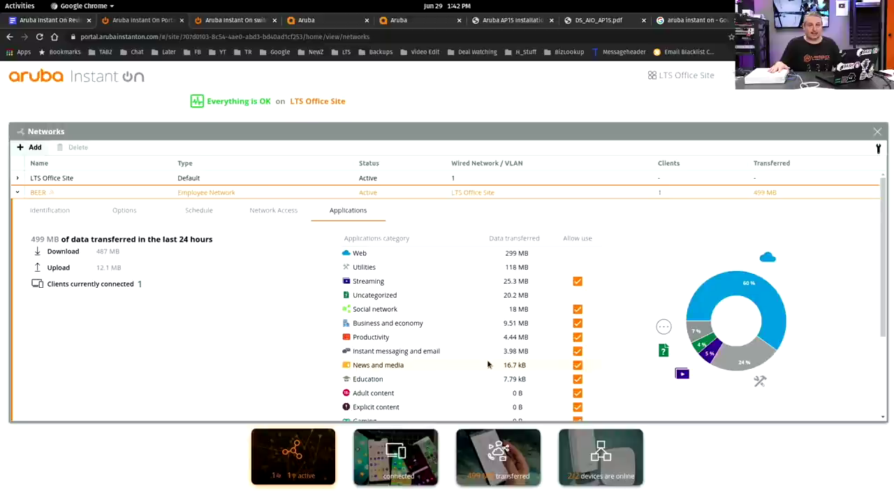
pyautogui.scroll(-2, 487, 362)
pyautogui.scroll(-1, 487, 362)
pyautogui.scroll(3, 488, 362)
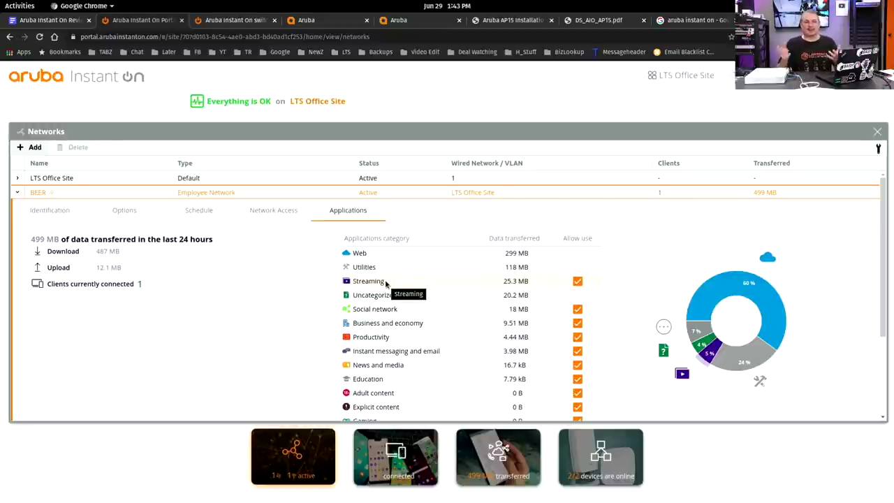
pyautogui.scroll(-3, 386, 283)
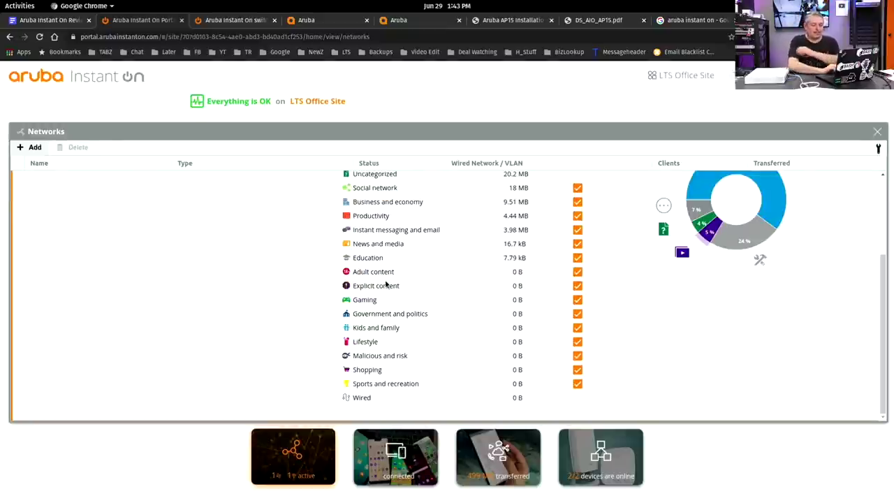
pyautogui.scroll(3, 386, 283)
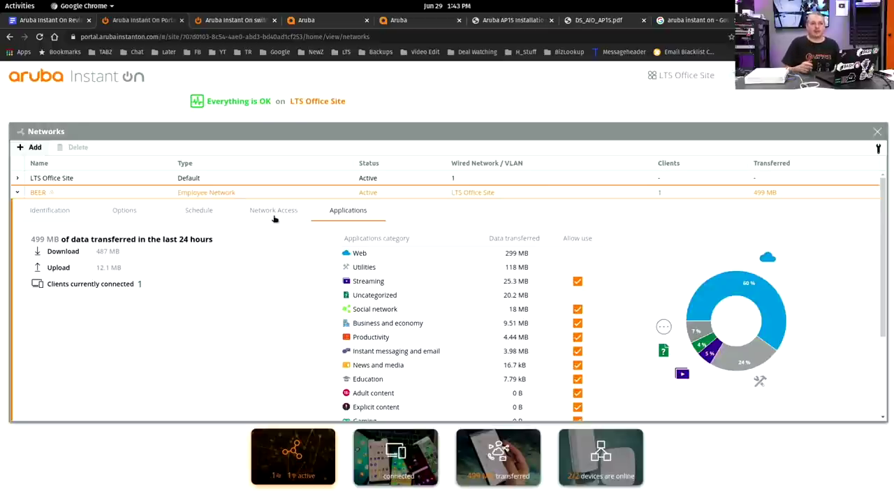
# Step: Toggle Adult content off and back on, then return to BEER's Identification tab
pyautogui.scroll(-2, 275, 219)
pyautogui.scroll(2, 275, 219)
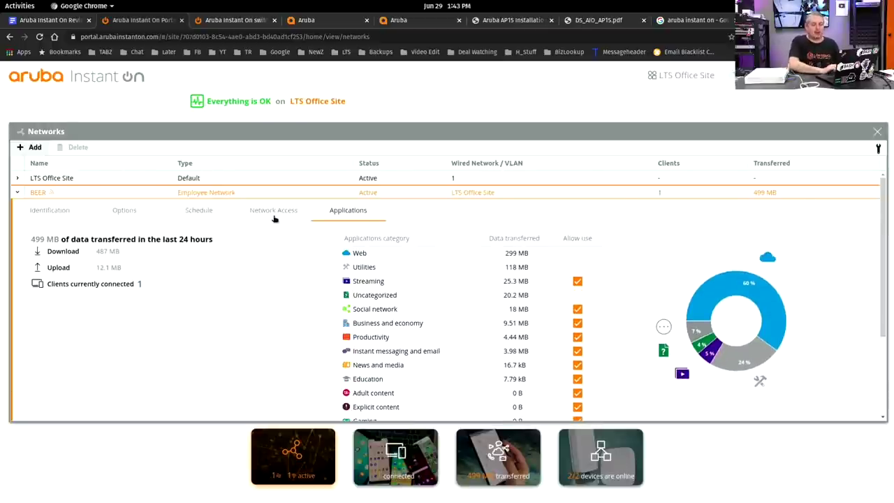
pyautogui.scroll(-3, 570, 252)
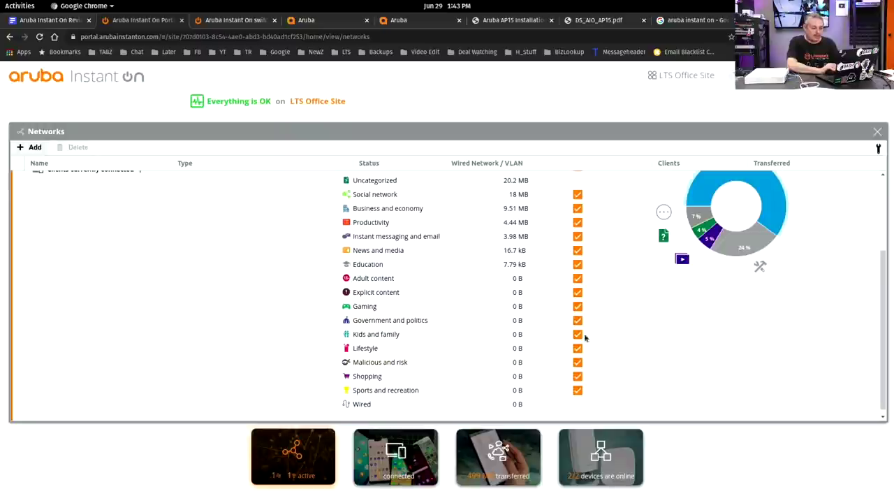
pyautogui.click(578, 278)
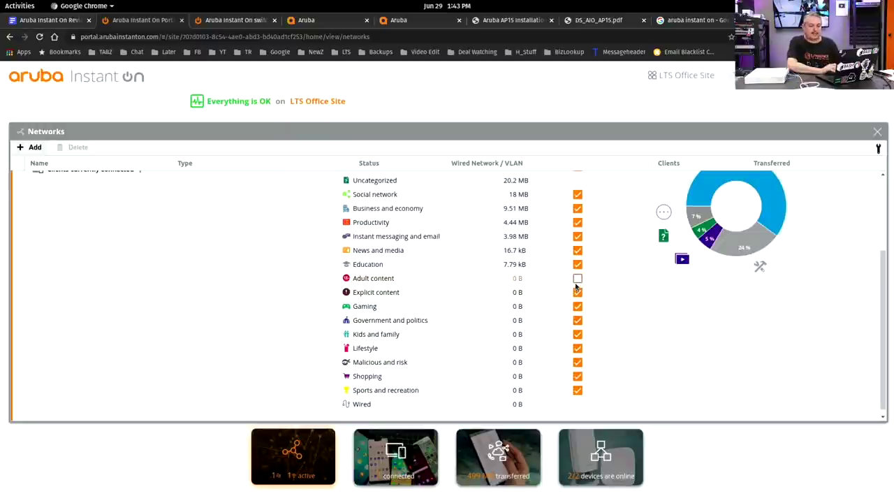
pyautogui.click(578, 279)
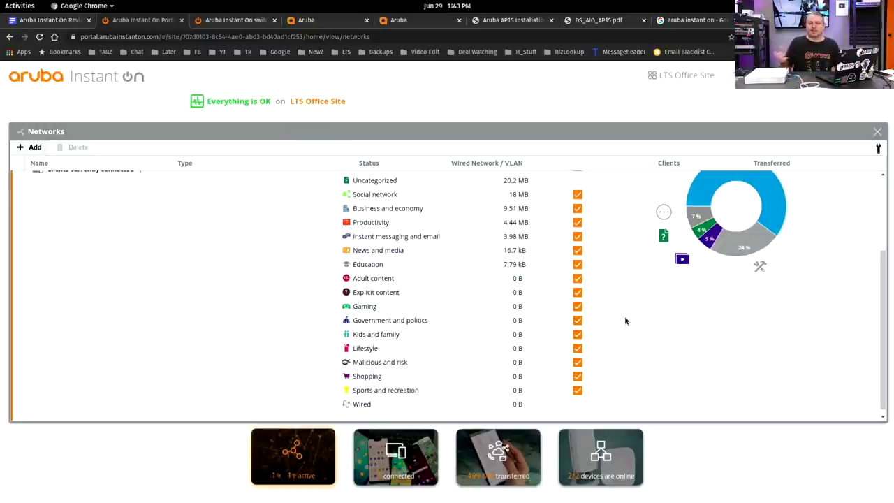
pyautogui.scroll(3, 626, 321)
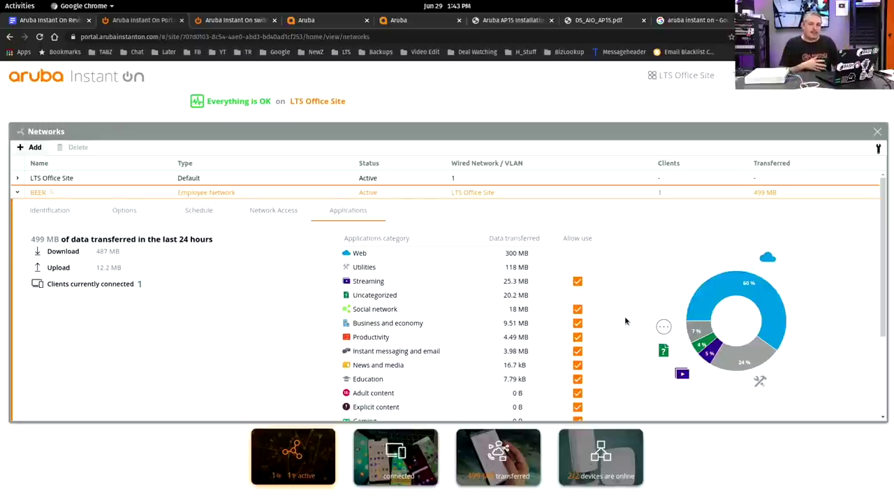
pyautogui.click(62, 216)
pyautogui.scroll(-1, 354, 310)
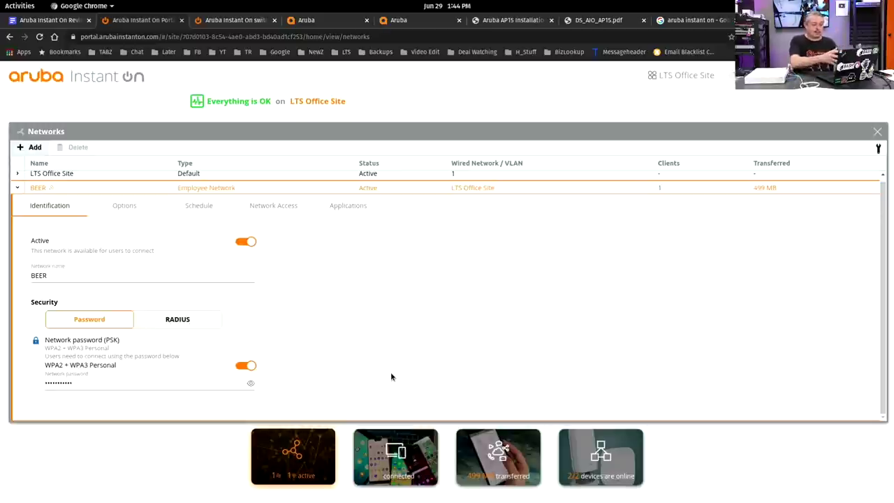
pyautogui.click(195, 319)
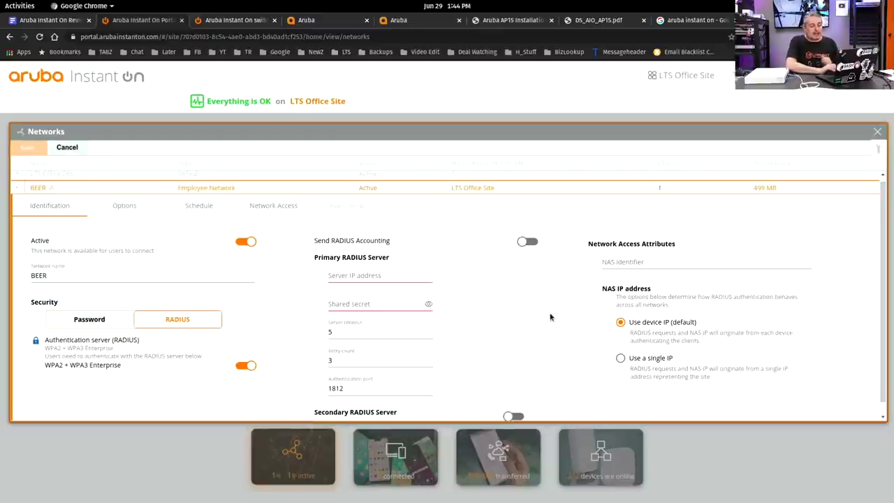
pyautogui.scroll(-1, 557, 318)
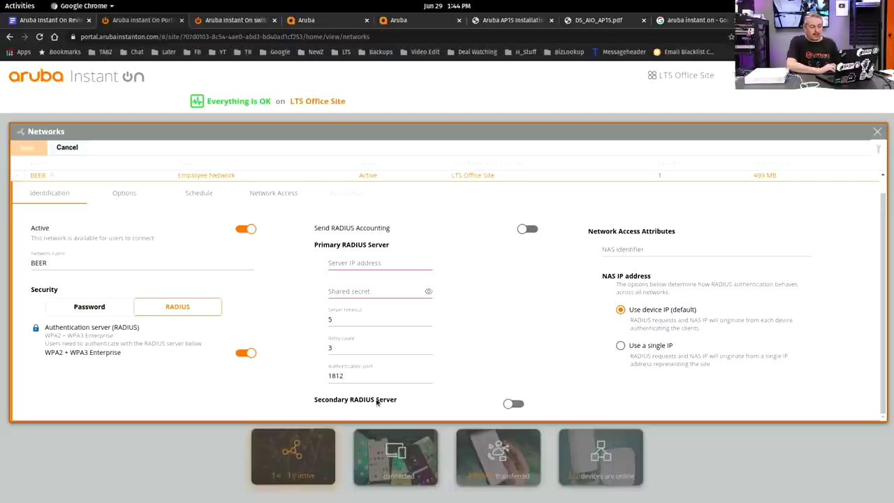
pyautogui.click(105, 308)
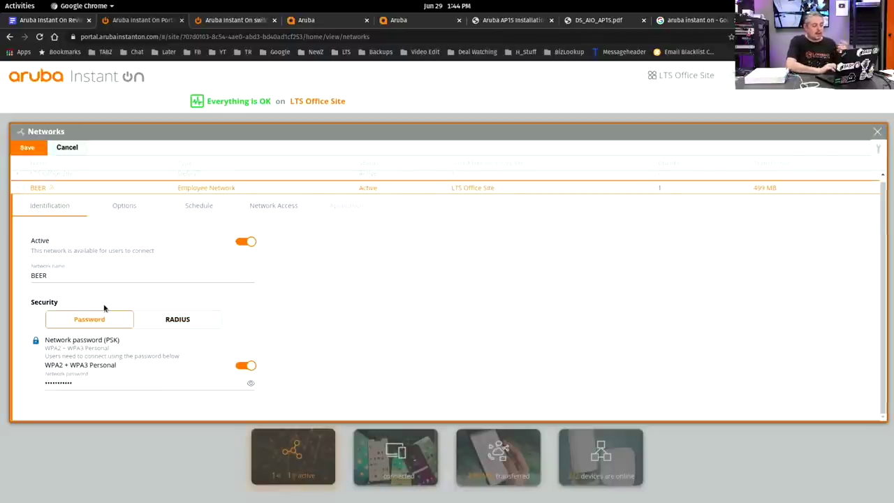
# Step: Open BEER's Options and slide Bandwidth usage away from and back to Unlimited
pyautogui.click(125, 204)
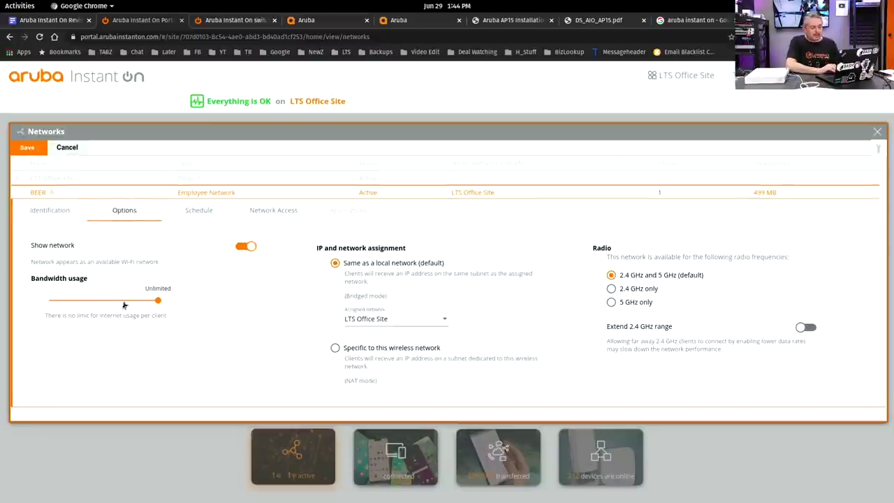
pyautogui.moveTo(144, 304)
pyautogui.mouseDown()
pyautogui.moveTo(44, 303)
pyautogui.moveTo(174, 298)
pyautogui.mouseUp()
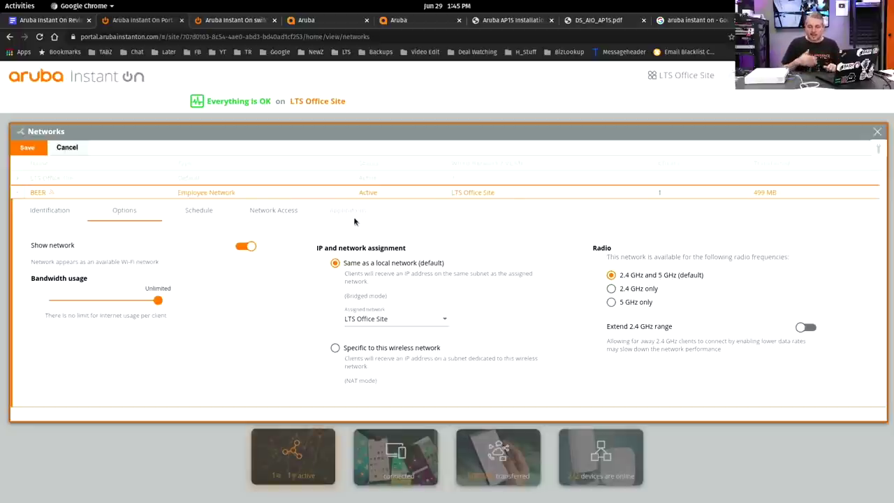
# Step: Turn BEER's access schedule on and back off, leaving no schedule
pyautogui.click(201, 216)
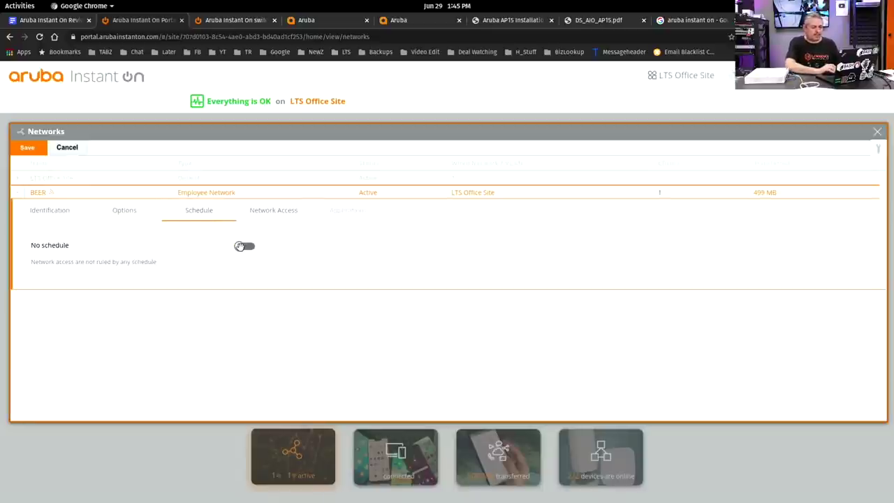
pyautogui.click(246, 247)
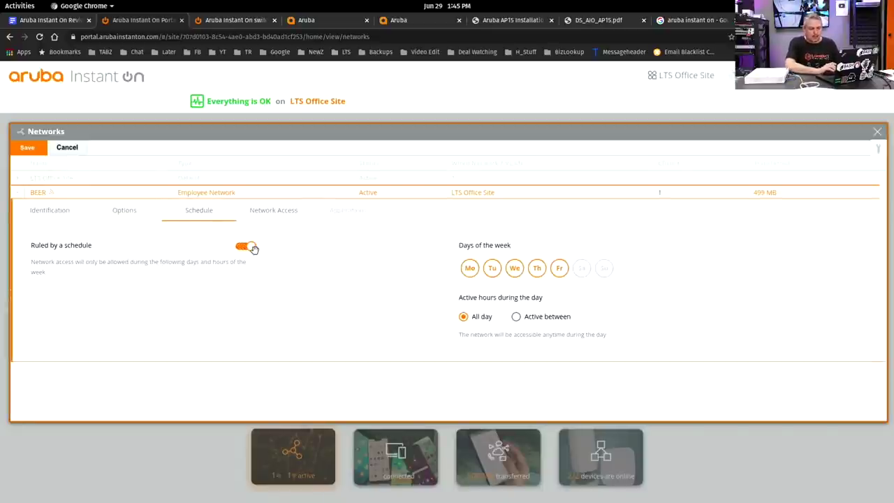
pyautogui.click(252, 247)
# Step: Set Network Access to Restricted then back to Unrestricted, and view Identification
pyautogui.click(284, 213)
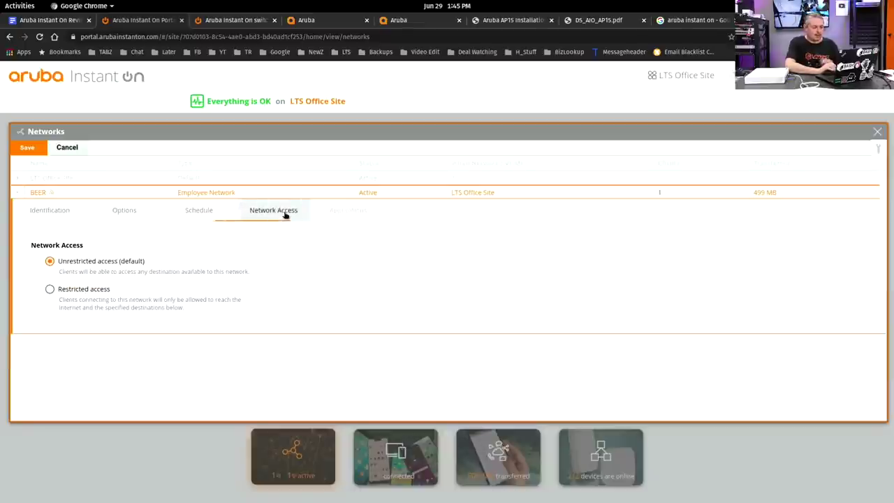
pyautogui.click(87, 290)
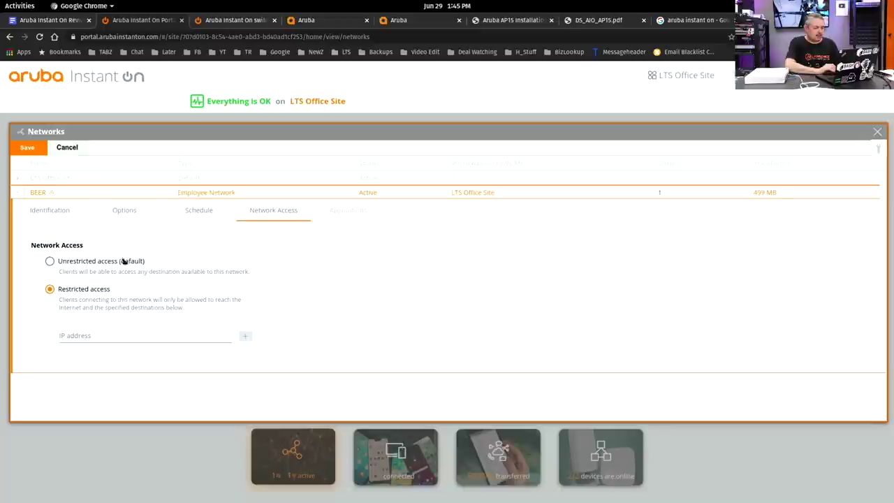
pyautogui.click(99, 263)
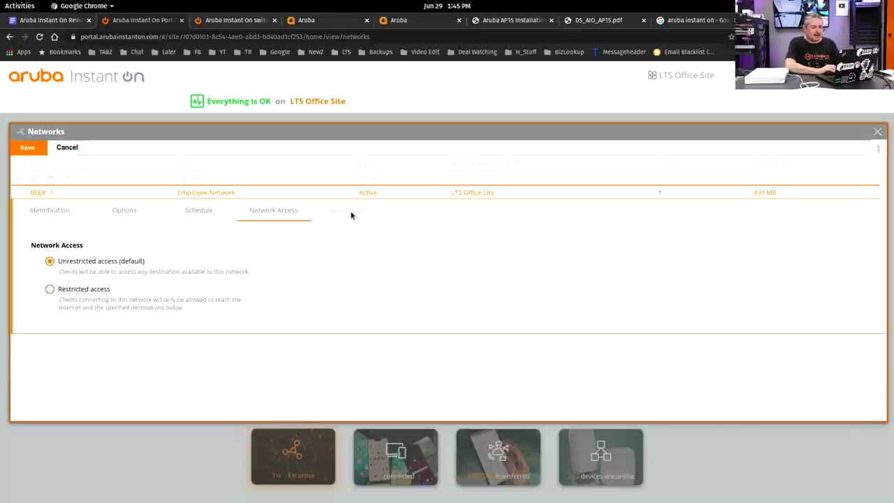
pyautogui.click(45, 214)
# Step: Discard the unsaved BEER edits and start a new wireless network
pyautogui.click(73, 149)
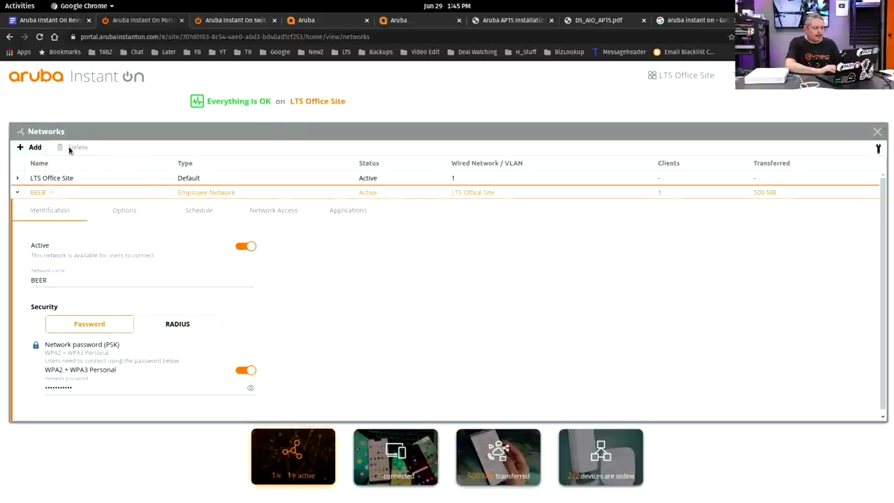
pyautogui.click(30, 147)
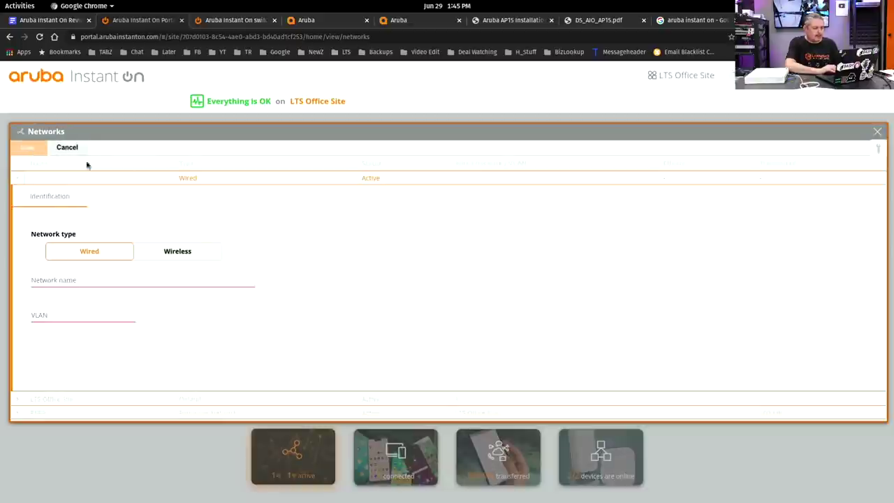
pyautogui.click(168, 251)
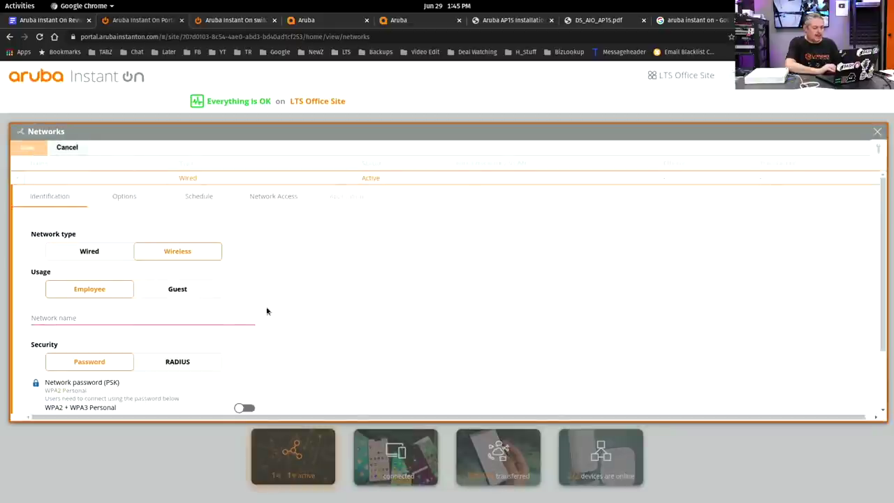
pyautogui.scroll(-2, 276, 311)
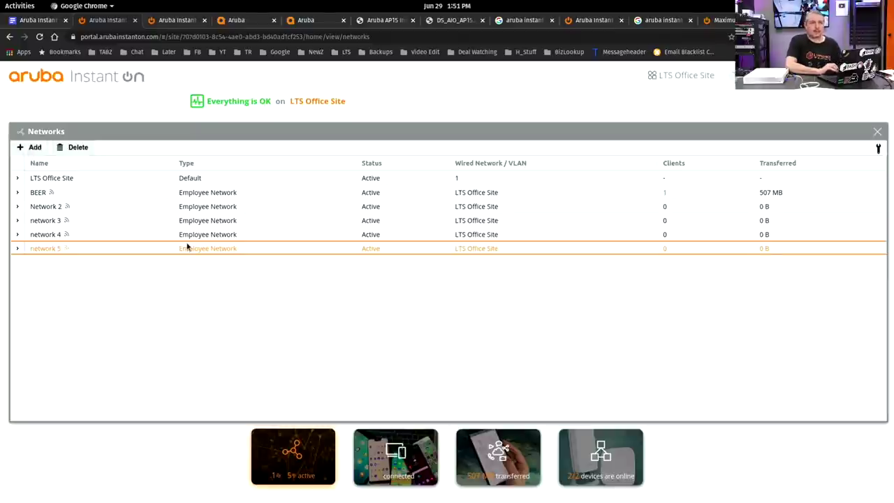
# Step: In the client-limit forum thread, select the reply line giving AP15's 100-clients-per-AP limit
pyautogui.click(723, 19)
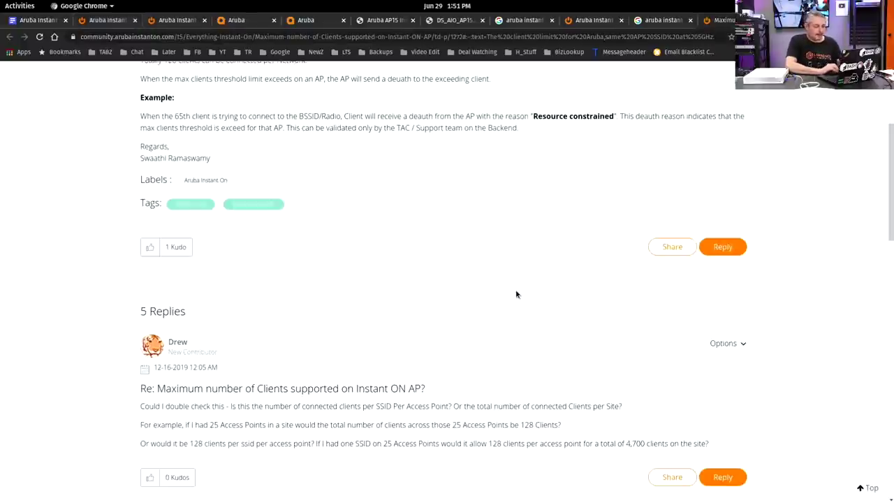
pyautogui.scroll(-5, 516, 294)
pyautogui.scroll(-2, 517, 294)
pyautogui.scroll(-5, 516, 295)
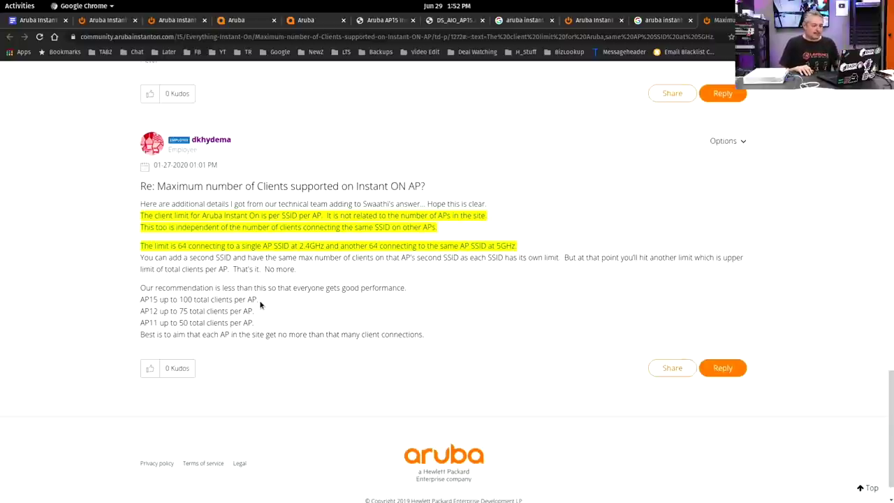
pyautogui.tripleClick(197, 299)
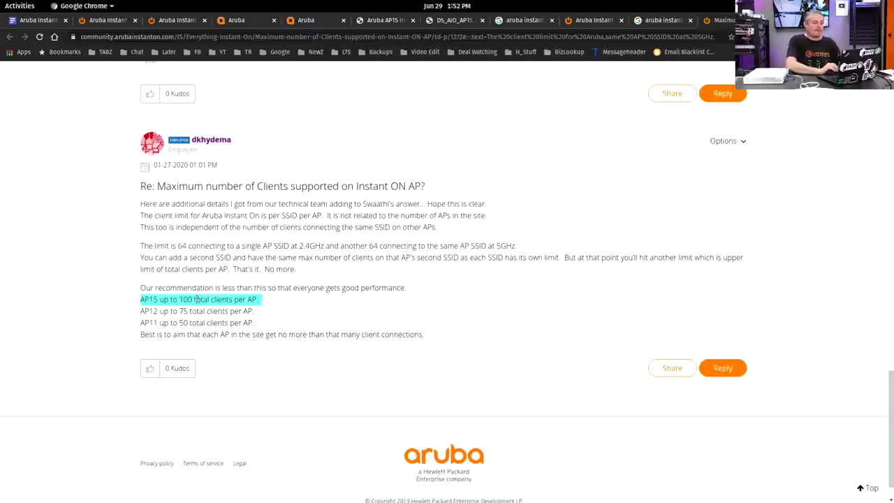
# Step: Back in the portal, expand LTS Office Site's details, then close the Networks panel
pyautogui.click(105, 20)
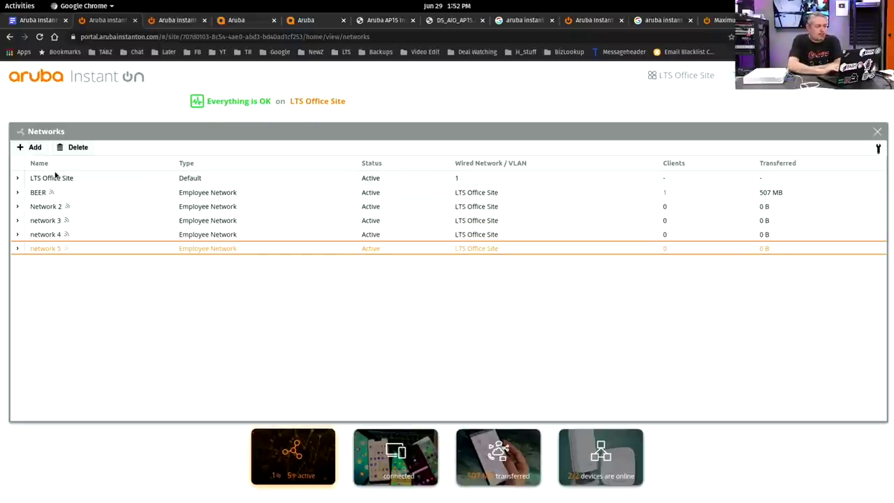
pyautogui.click(17, 179)
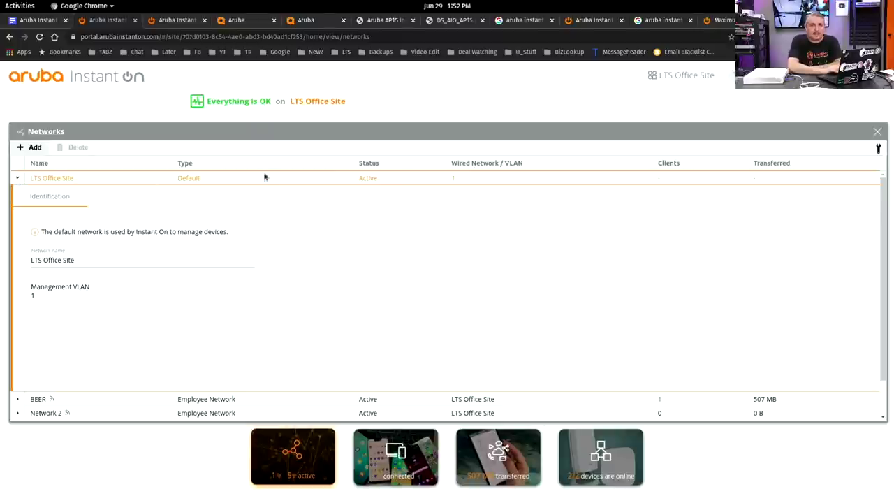
pyautogui.click(878, 132)
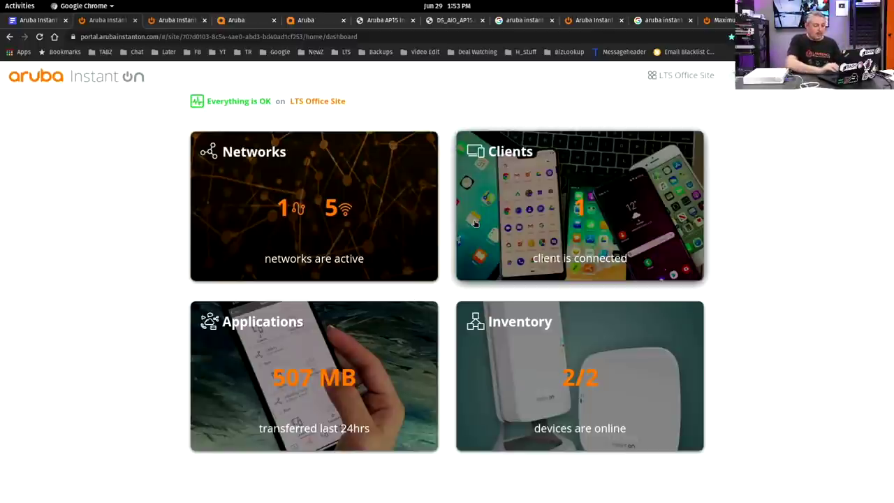
# Step: Open Inventory, expand switch TW04KPC01B, and browse its Connectivity and Ports tabs
pyautogui.click(560, 377)
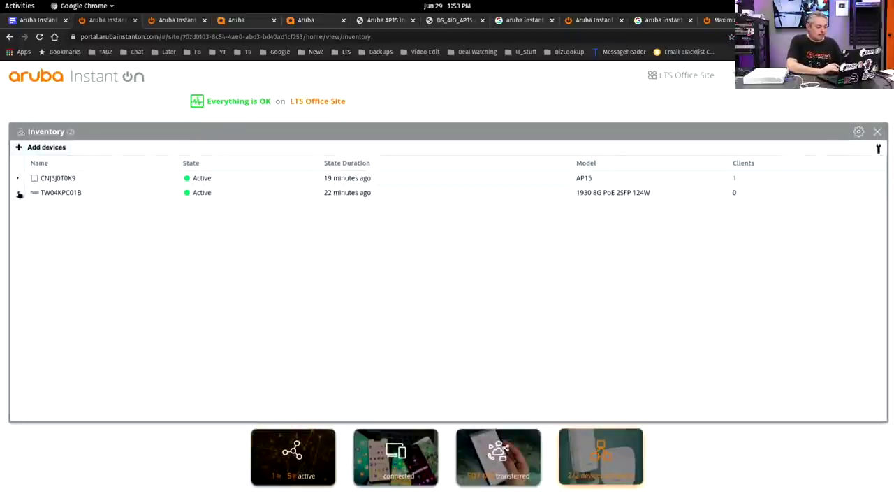
pyautogui.click(18, 193)
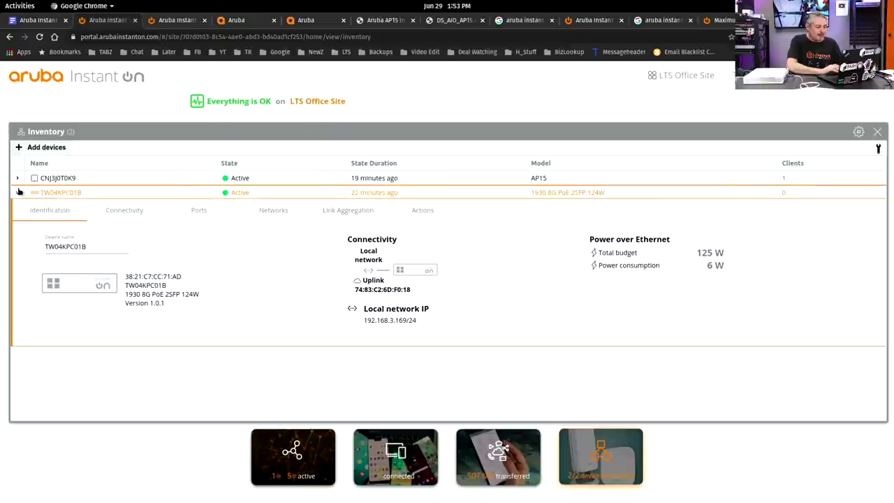
pyautogui.click(125, 211)
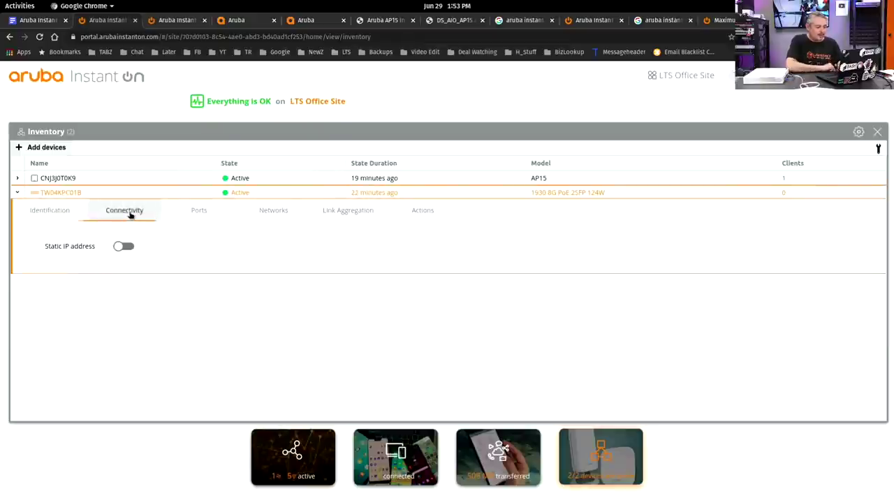
pyautogui.click(199, 209)
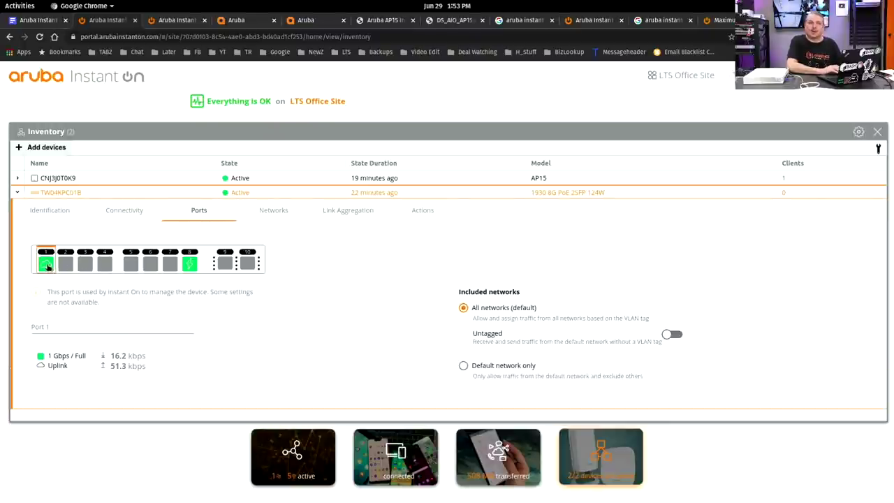
# Step: Try Specific network on port 4, restore All networks, then view the Networks tab
pyautogui.click(108, 264)
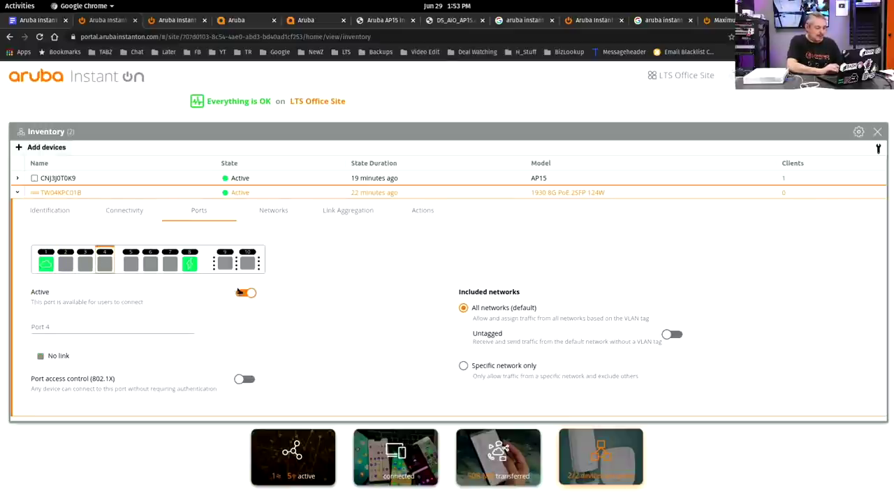
pyautogui.click(123, 323)
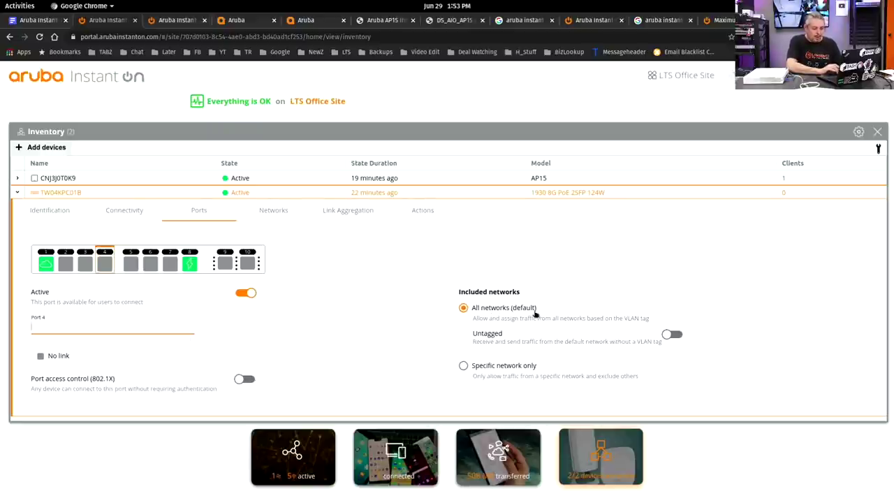
pyautogui.click(513, 366)
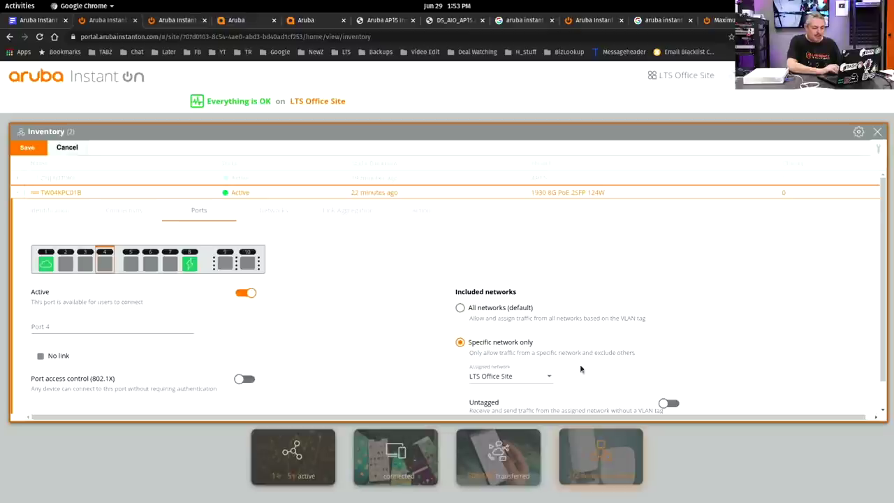
pyautogui.scroll(-1, 578, 405)
pyautogui.rightClick(579, 411)
pyautogui.click(501, 276)
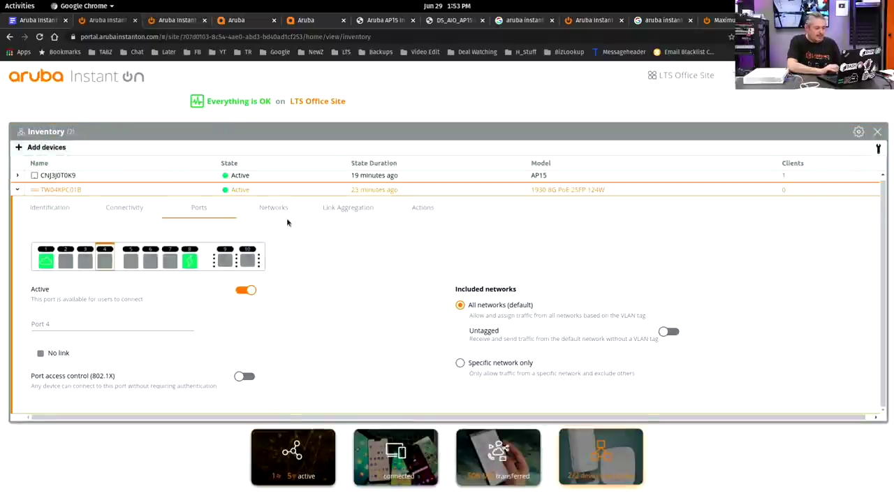
pyautogui.click(273, 208)
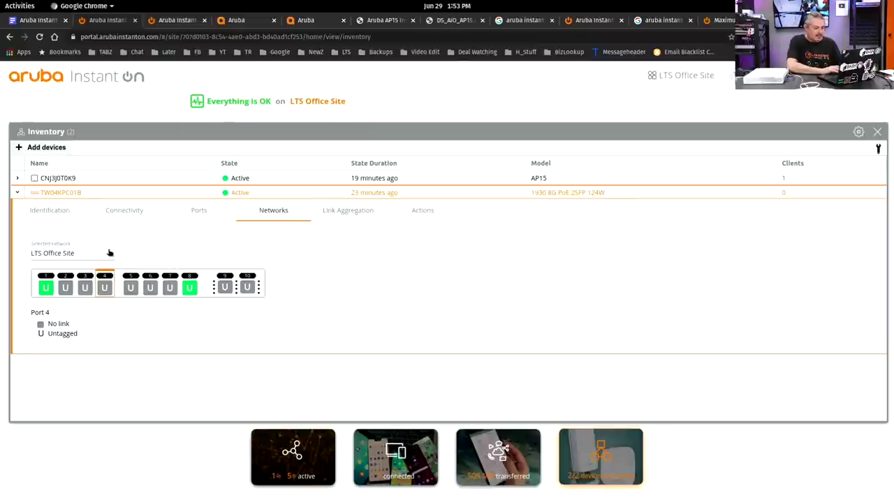
# Step: View the 1930 switch's Link Aggregation settings, then its actions: locate, restart, local management, remove
pyautogui.click(361, 212)
pyautogui.click(431, 209)
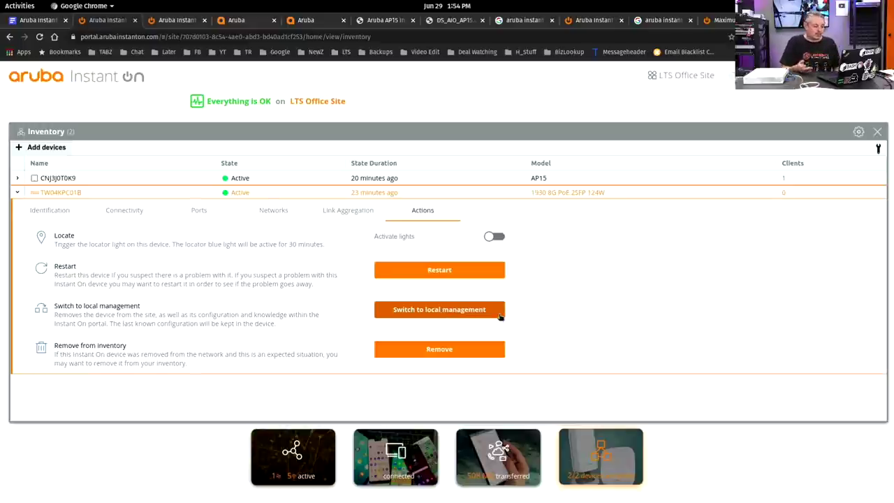
# Step: Highlight the Switch to local management description about leaving the site with its last configuration
pyautogui.moveTo(54, 314)
pyautogui.mouseDown()
pyautogui.moveTo(410, 323)
pyautogui.moveTo(308, 319)
pyautogui.mouseUp()
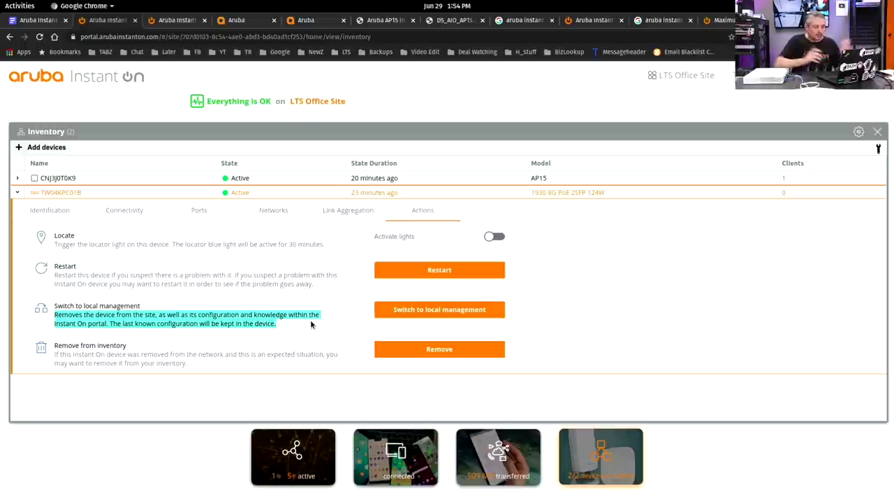
pyautogui.click(18, 191)
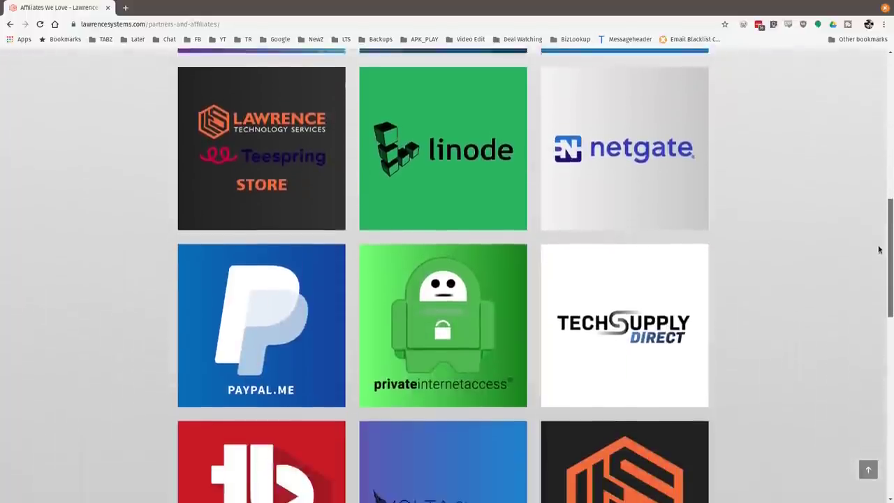
# Step: Scroll the partners page past PayPal.me to the TubeBuddy and Volta Charger tiles
pyautogui.moveTo(882, 195); pyautogui.dragTo(878, 261)
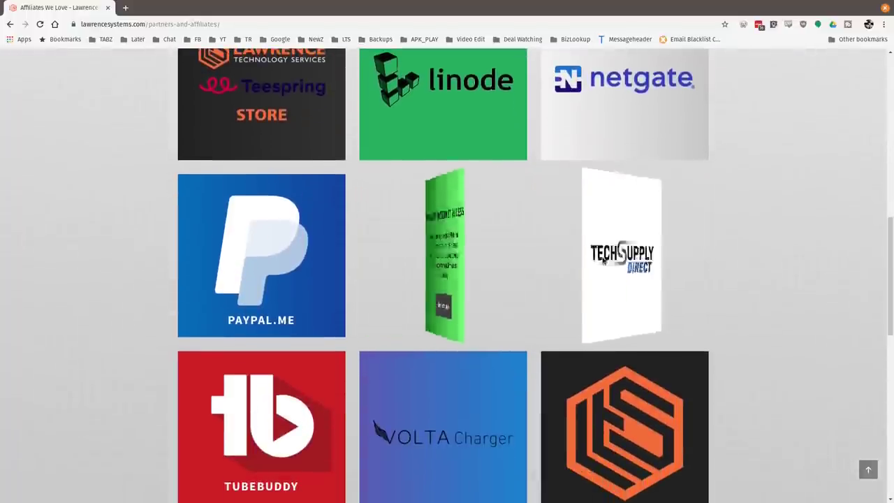